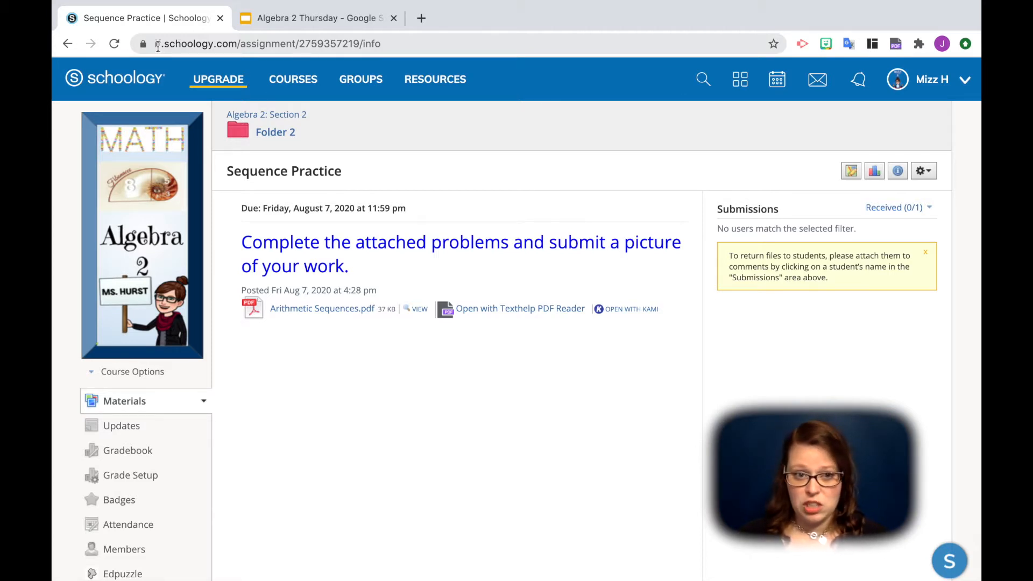
- Copy the Sequence Practice assignment's URL and set it as the link of the arrow on slide 5 in Google Slides
{"action": "left_click", "coordinate": [157, 45]}
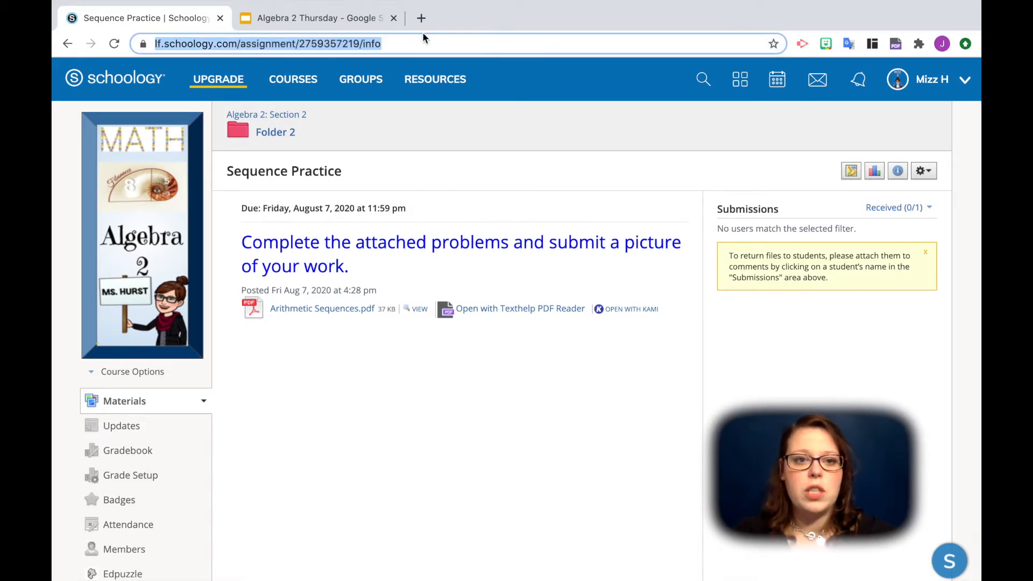
{"action": "left_click", "coordinate": [368, 25]}
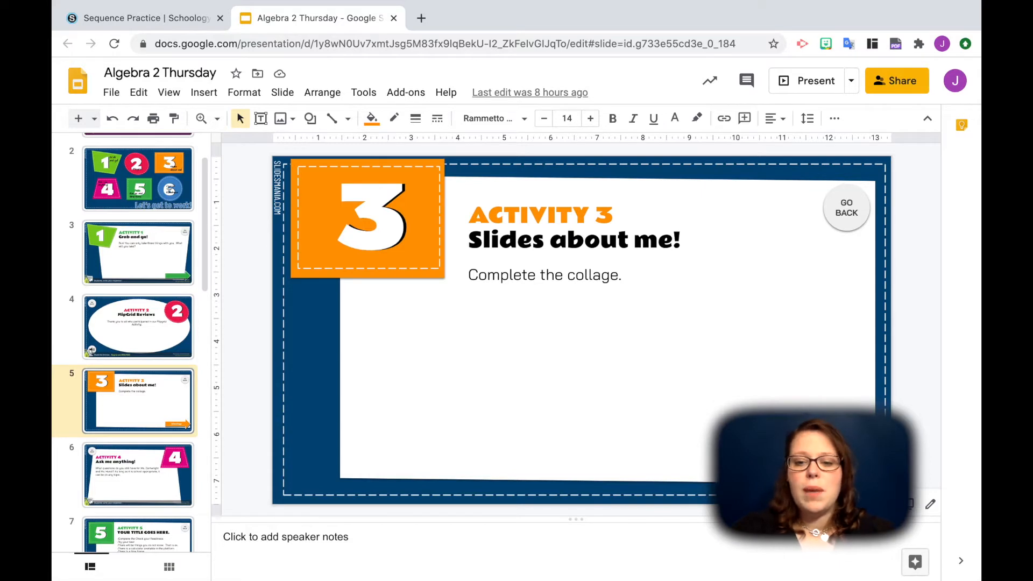
{"action": "left_click", "coordinate": [930, 504]}
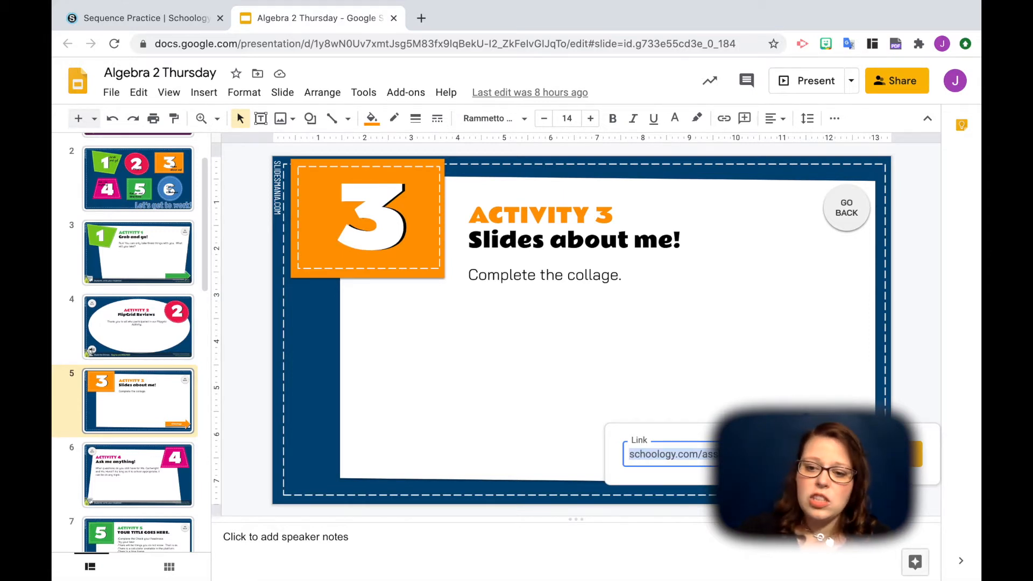
{"action": "key", "text": "ctrl+v"}
{"action": "key", "text": "Return"}
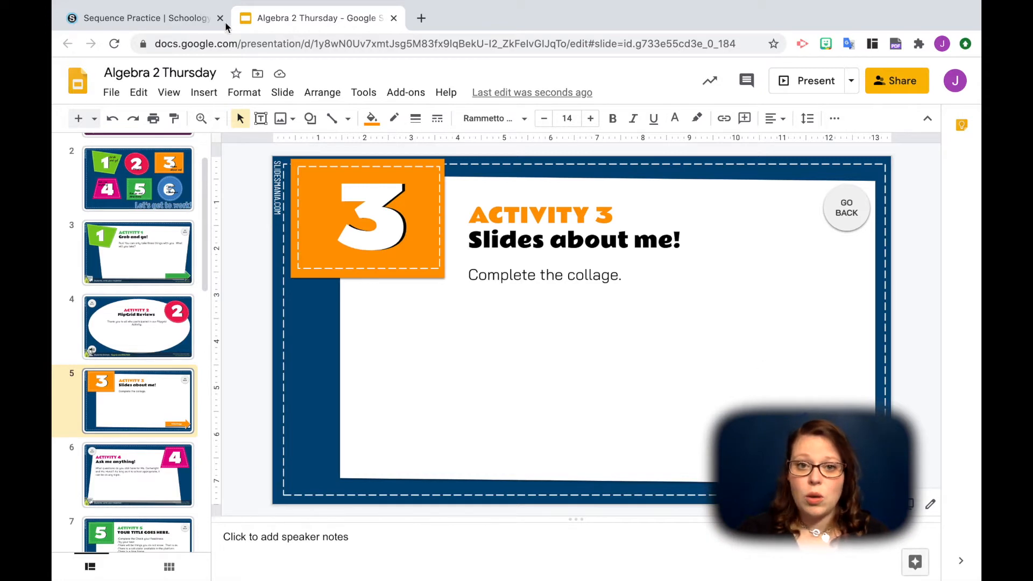
- Return to Schoology and start a new page in the Algebra 2: Section 2 course materials
{"action": "left_click", "coordinate": [169, 18]}
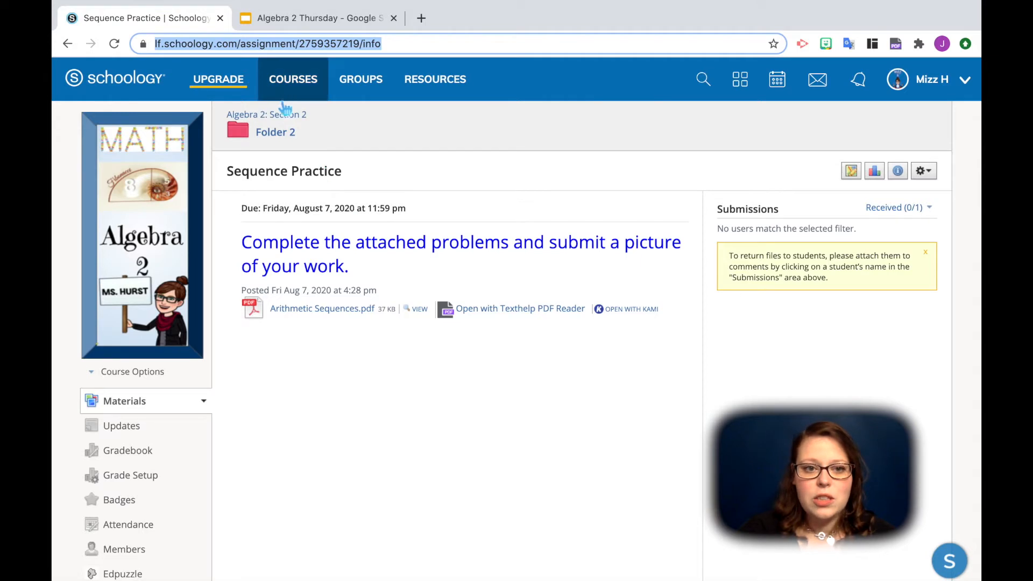
{"action": "left_click", "coordinate": [284, 120]}
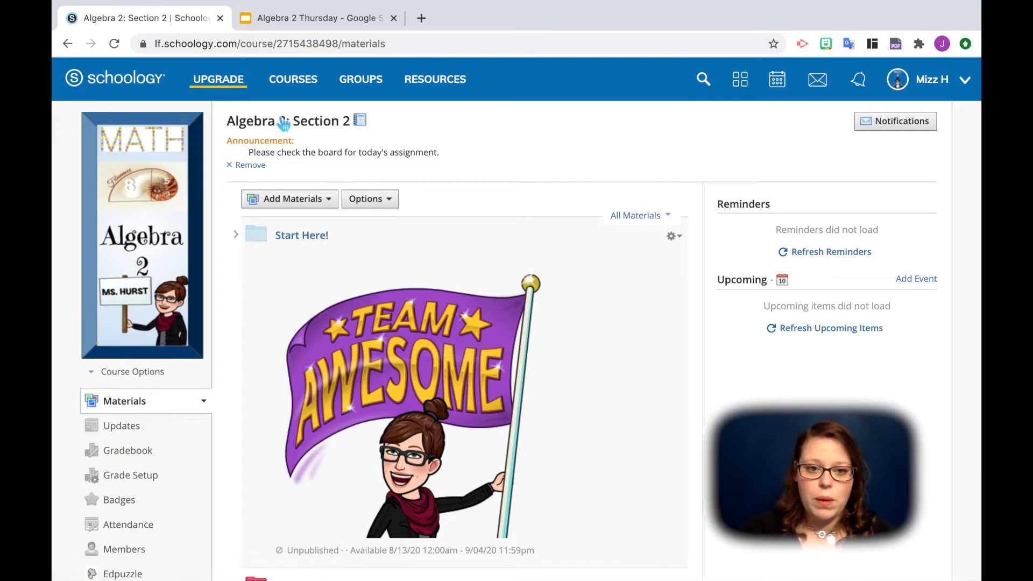
{"action": "left_click", "coordinate": [326, 200]}
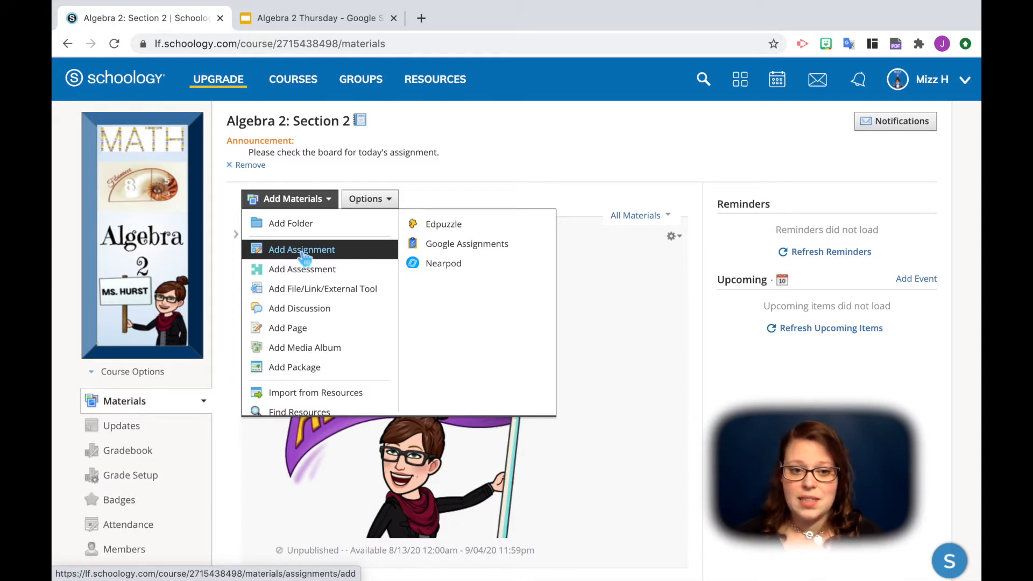
{"action": "left_click", "coordinate": [298, 329]}
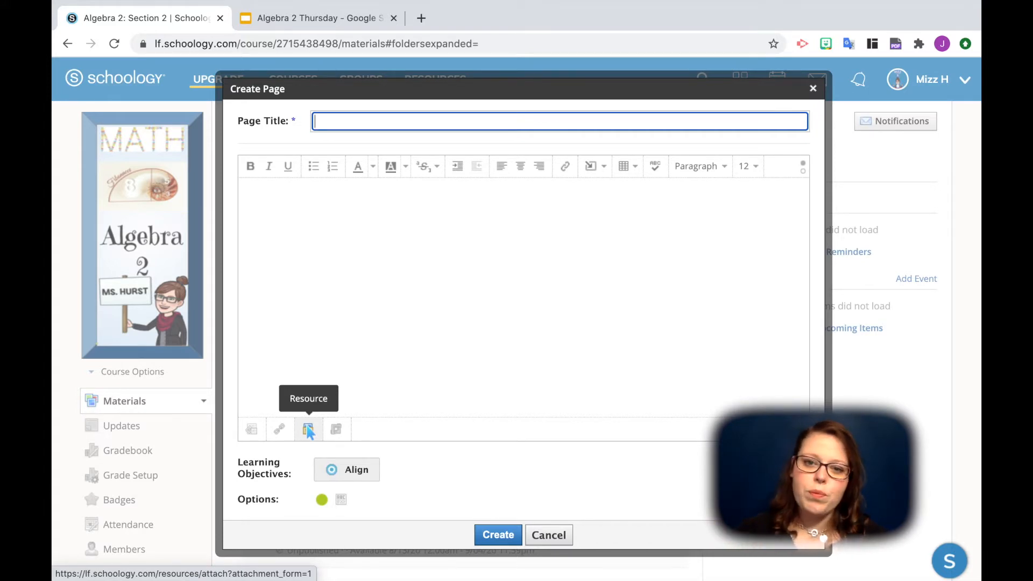
- Embed the "Algebra 2 Bitmoji CLassroom" drawing from Google Drive in the new page's content
{"action": "left_click", "coordinate": [592, 166]}
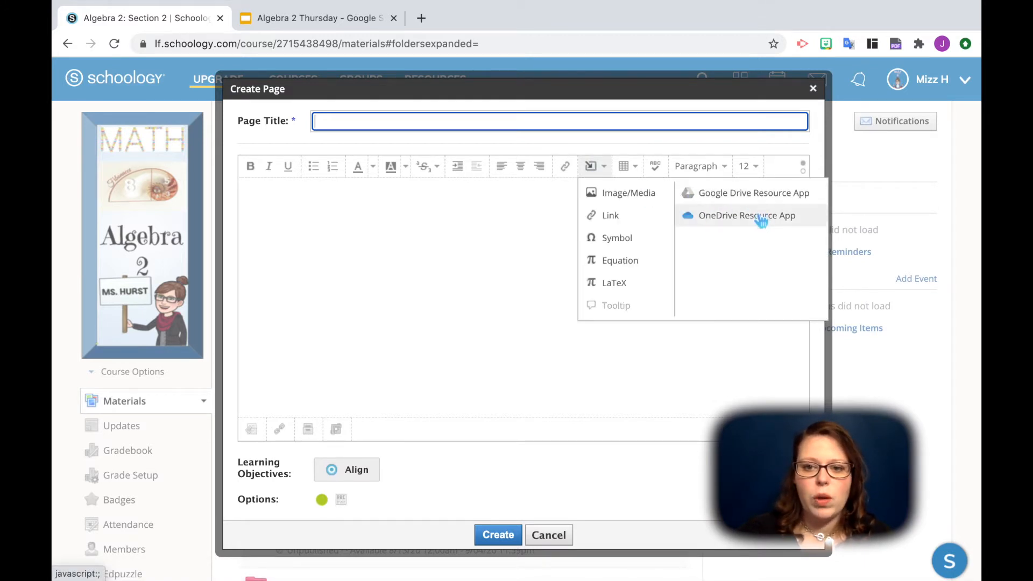
{"action": "left_click", "coordinate": [756, 195]}
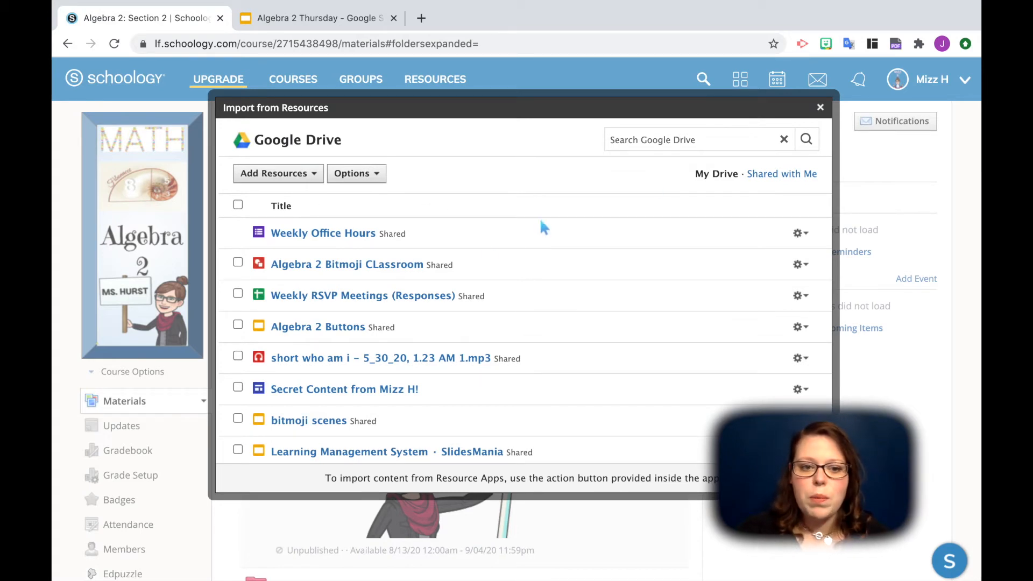
{"action": "left_click", "coordinate": [799, 264]}
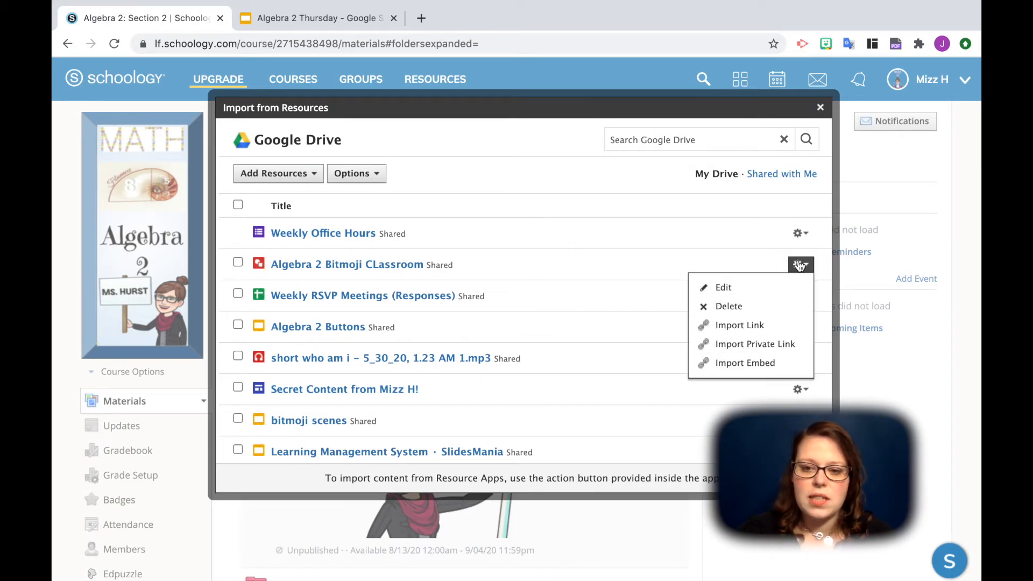
{"action": "left_click", "coordinate": [747, 363]}
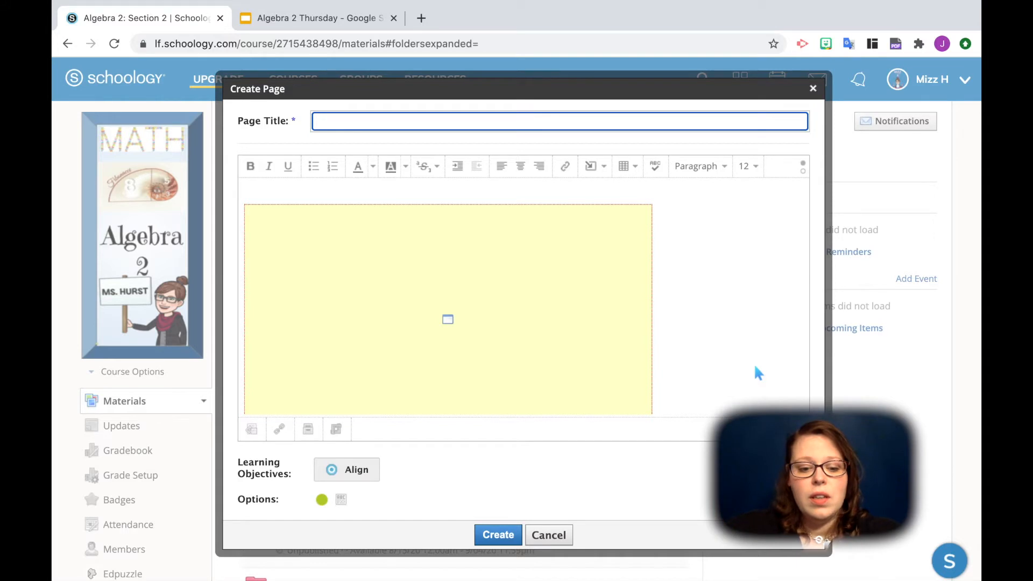
- Title the page "embedding", set it to display inline instead of on a new page, and create it
{"action": "type", "text": "embeddeing"}
{"action": "left_click", "coordinate": [723, 350]}
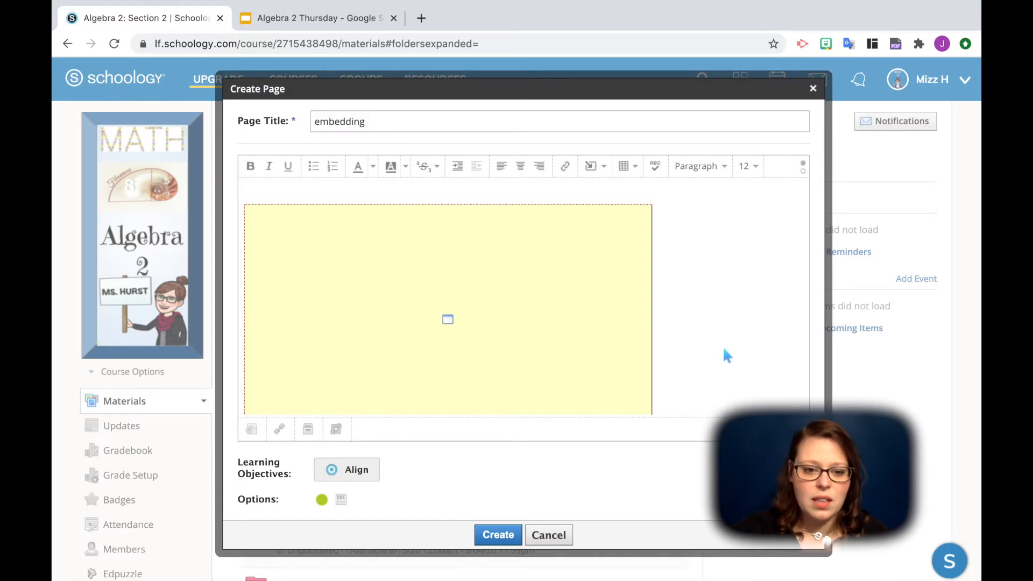
{"action": "left_click", "coordinate": [345, 501]}
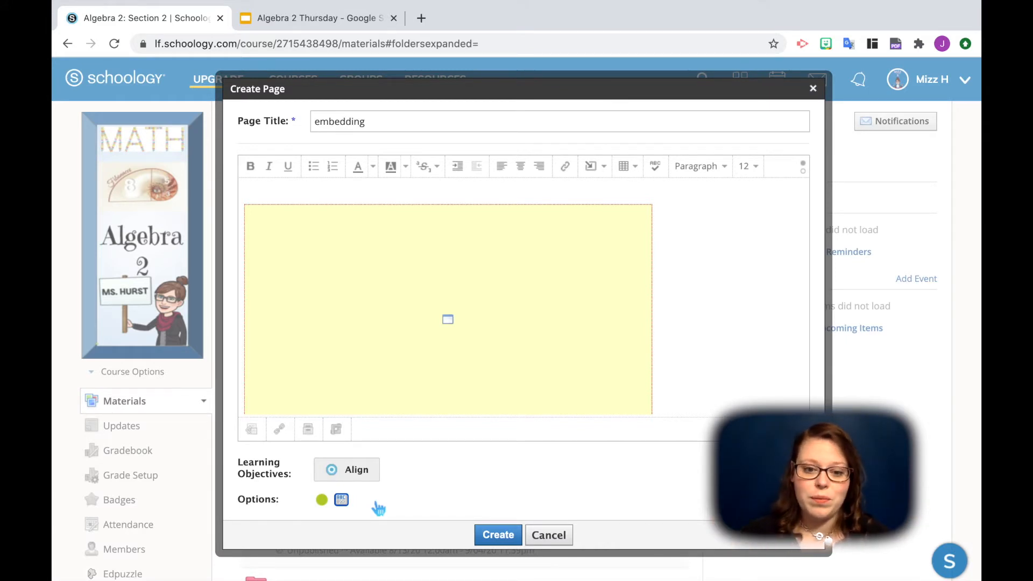
{"action": "left_click", "coordinate": [504, 535]}
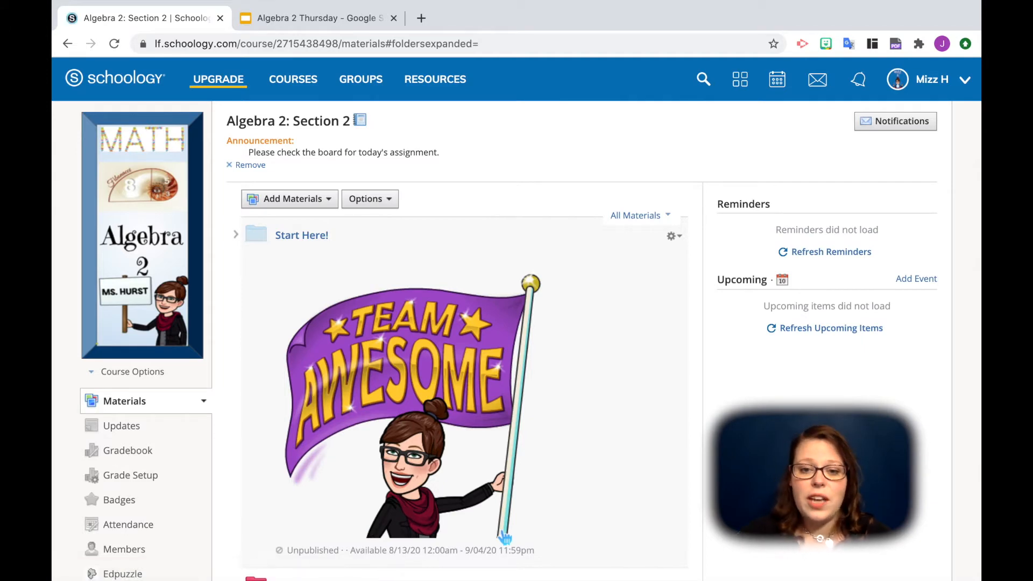
- Open the "embedding" page for editing and show its content as HTML source code
{"action": "scroll", "coordinate": [463, 351], "scroll_direction": "down", "scroll_amount": 8}
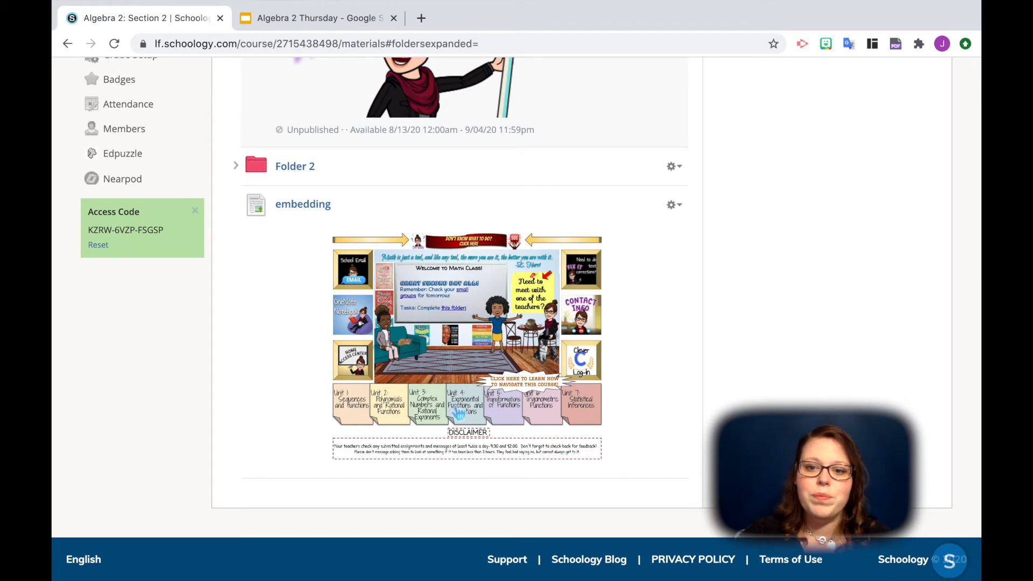
{"action": "left_click", "coordinate": [671, 206]}
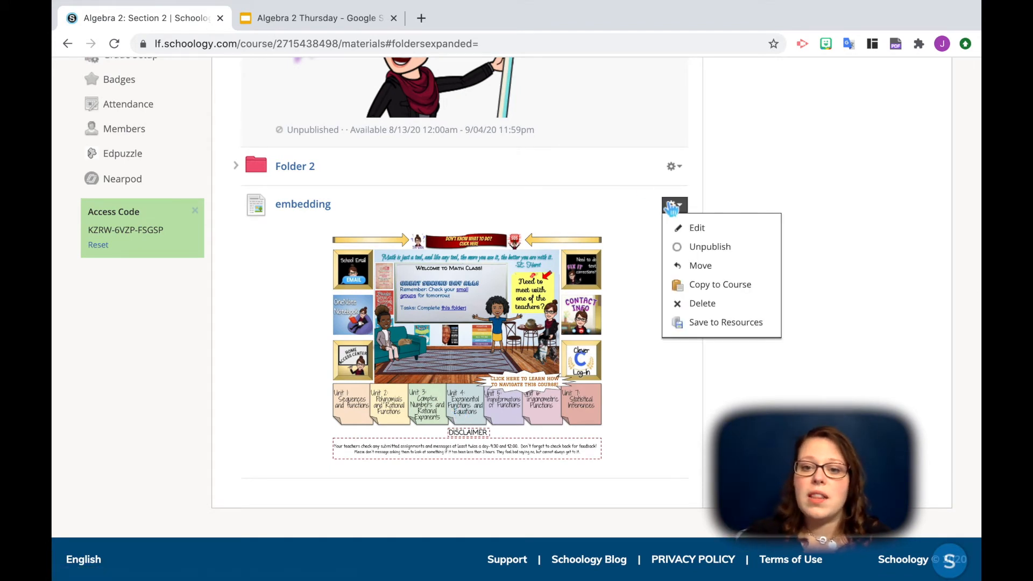
{"action": "left_click", "coordinate": [696, 229]}
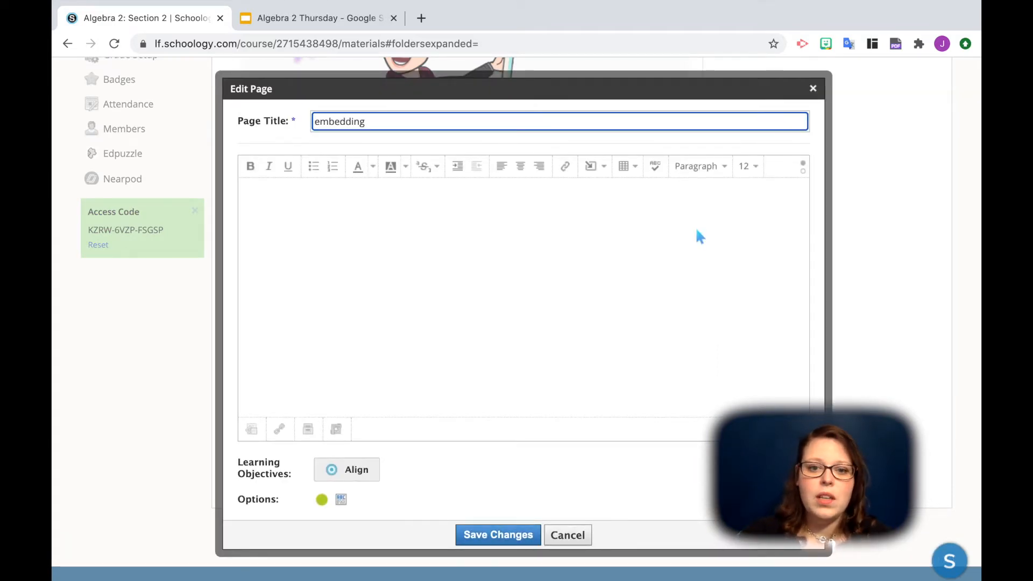
{"action": "left_click", "coordinate": [588, 194]}
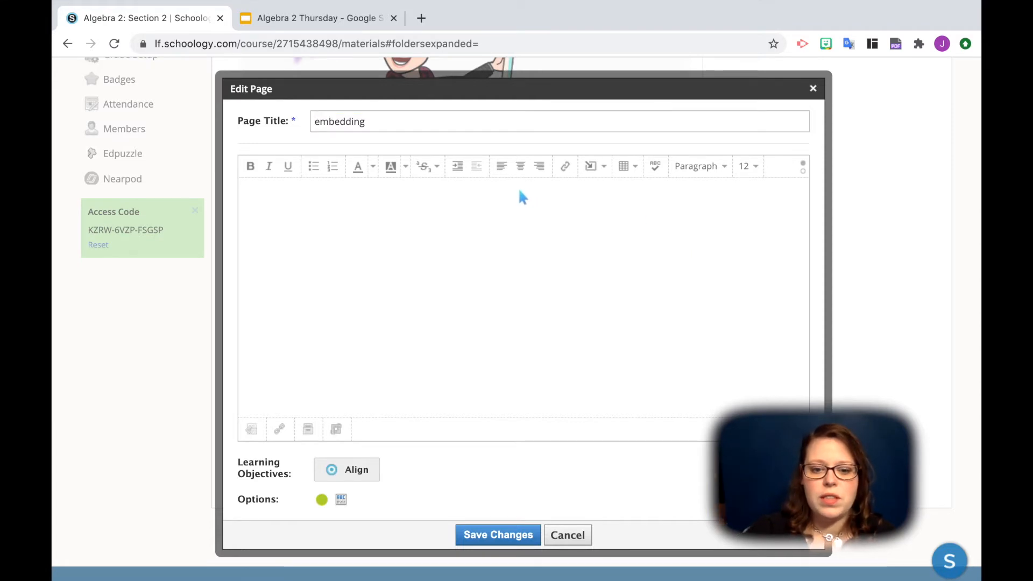
{"action": "left_click", "coordinate": [802, 170]}
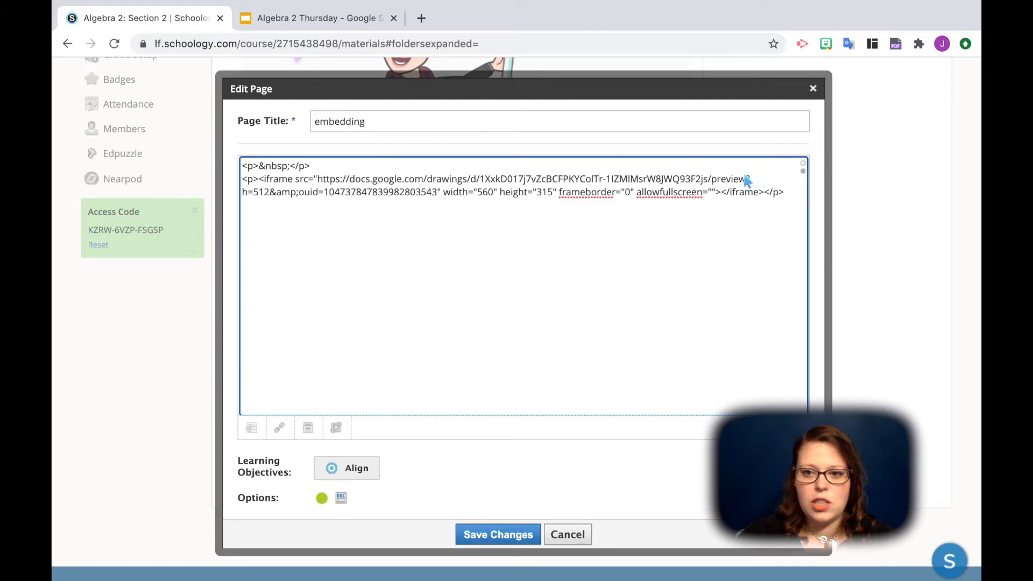
{"action": "left_click", "coordinate": [805, 168]}
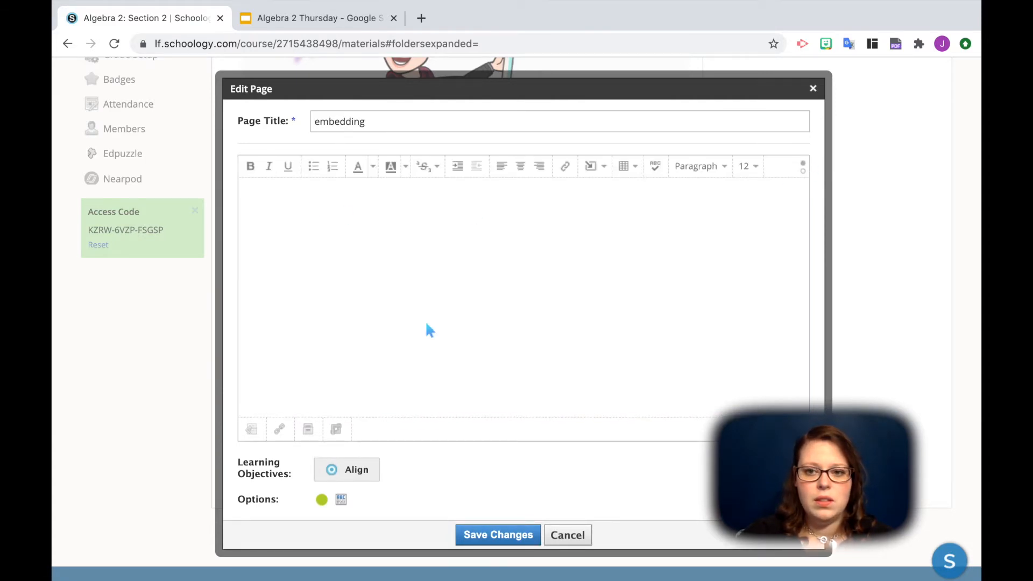
{"action": "scroll", "coordinate": [427, 326], "scroll_direction": "down", "scroll_amount": 1}
{"action": "scroll", "coordinate": [429, 329], "scroll_direction": "up", "scroll_amount": 3}
{"action": "left_click", "coordinate": [804, 233]}
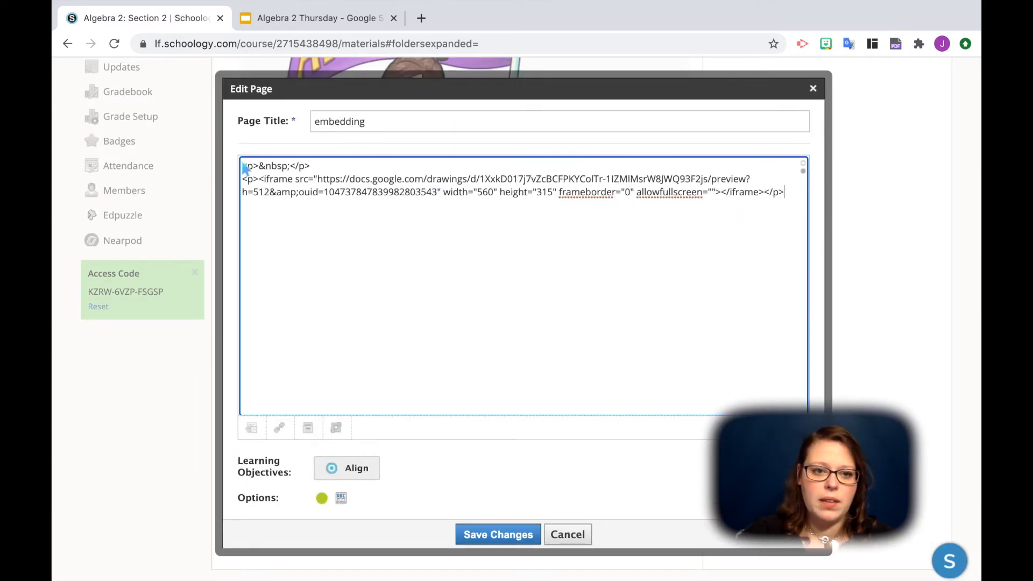
- Insert two blank lines above the existing HTML code and place the cursor on the first one
{"action": "left_click", "coordinate": [244, 167]}
{"action": "key", "text": "Return"}
{"action": "key", "text": "Return"}
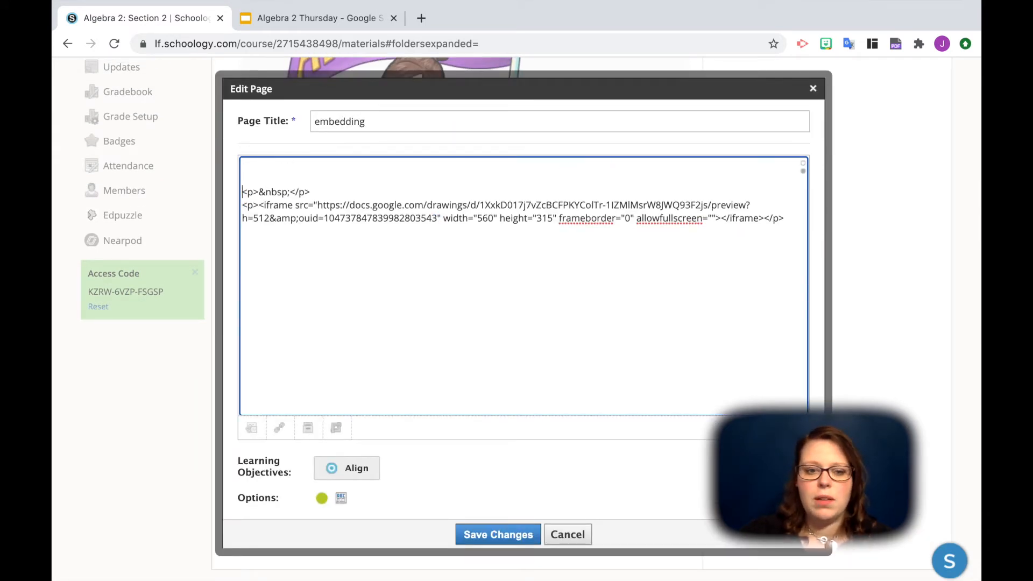
{"action": "key", "text": "Up"}
{"action": "key", "text": "Up"}
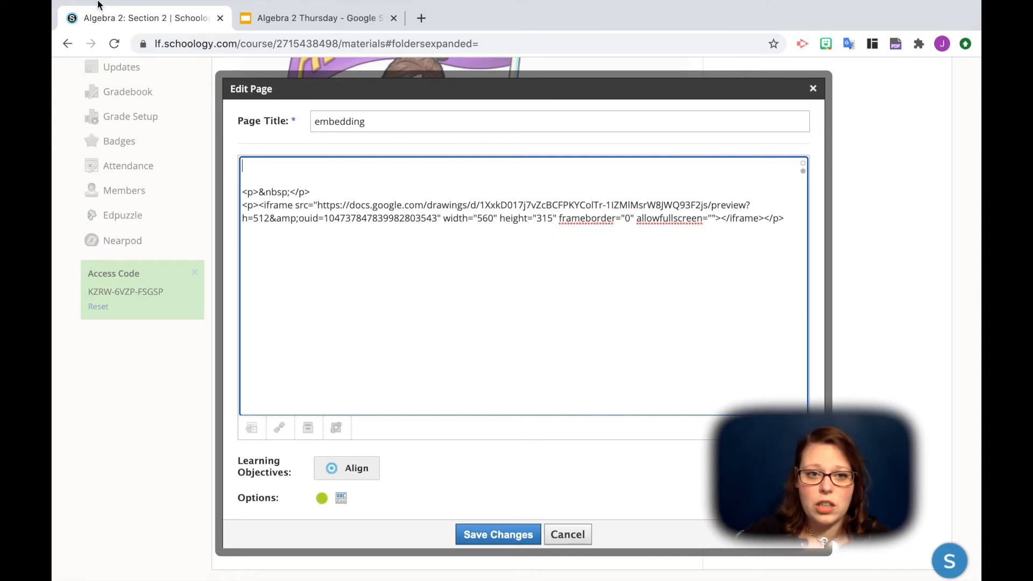
- Switch to the Algebra 2 Thursday presentation in Google Slides and publish it to the web as a medium (1280x749) embed
{"action": "left_click", "coordinate": [293, 19]}
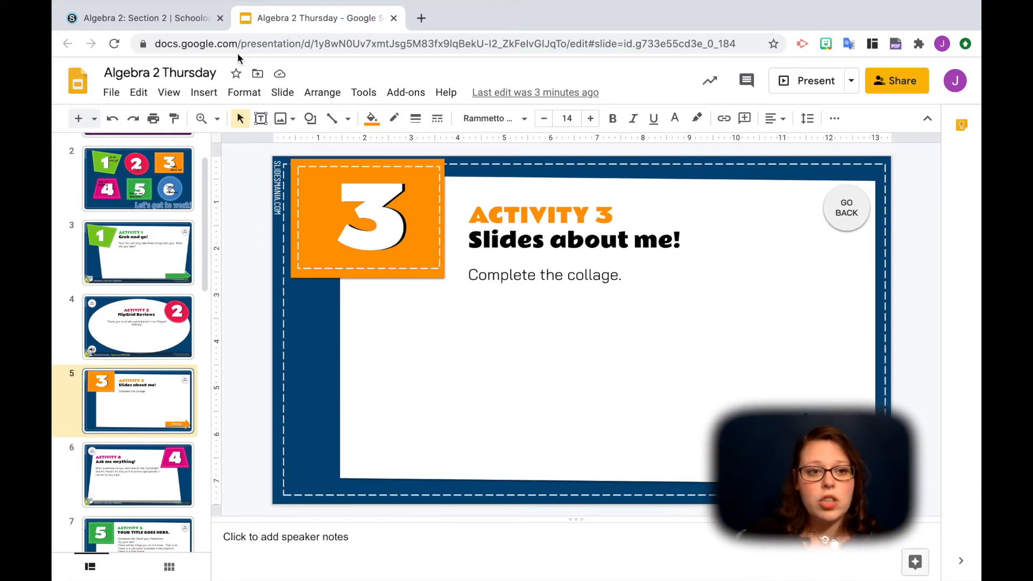
{"action": "left_click", "coordinate": [117, 95]}
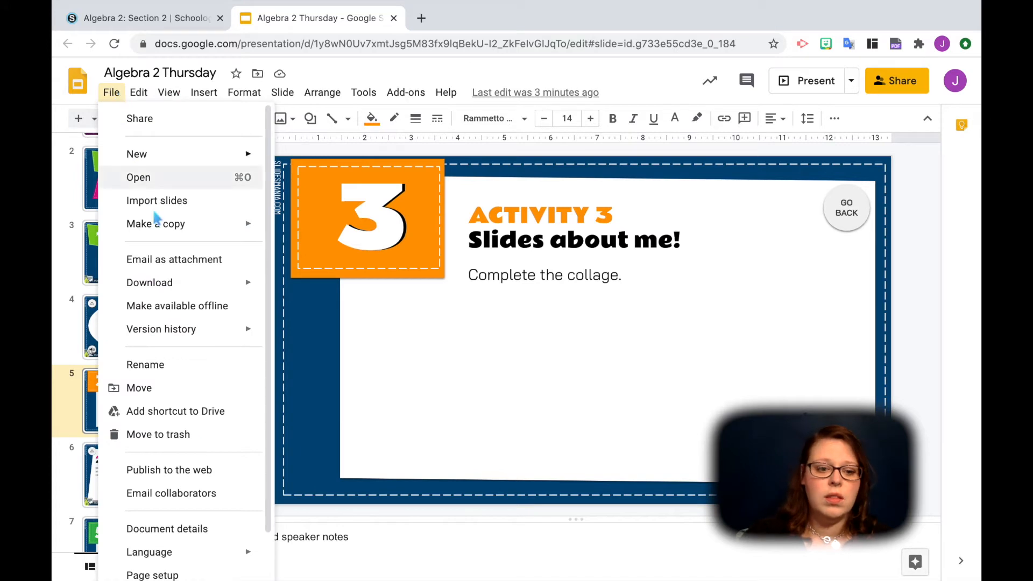
{"action": "left_click", "coordinate": [178, 477]}
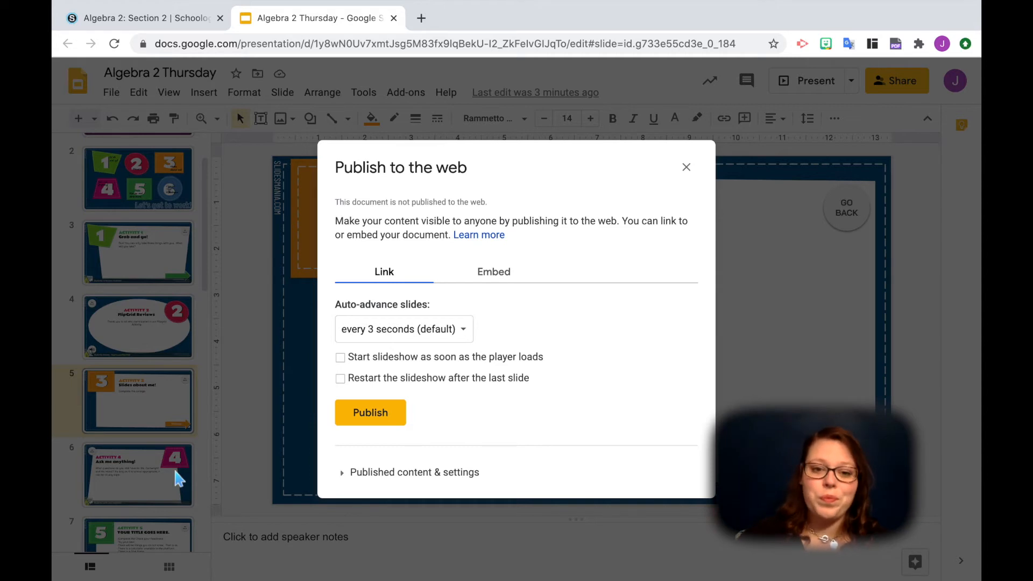
{"action": "left_click", "coordinate": [508, 272]}
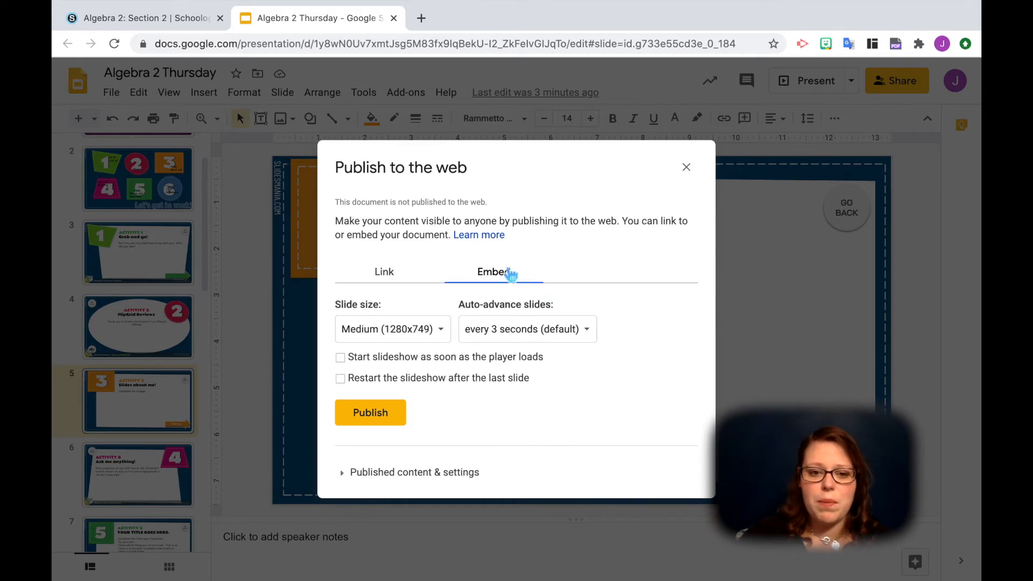
{"action": "left_click", "coordinate": [370, 414]}
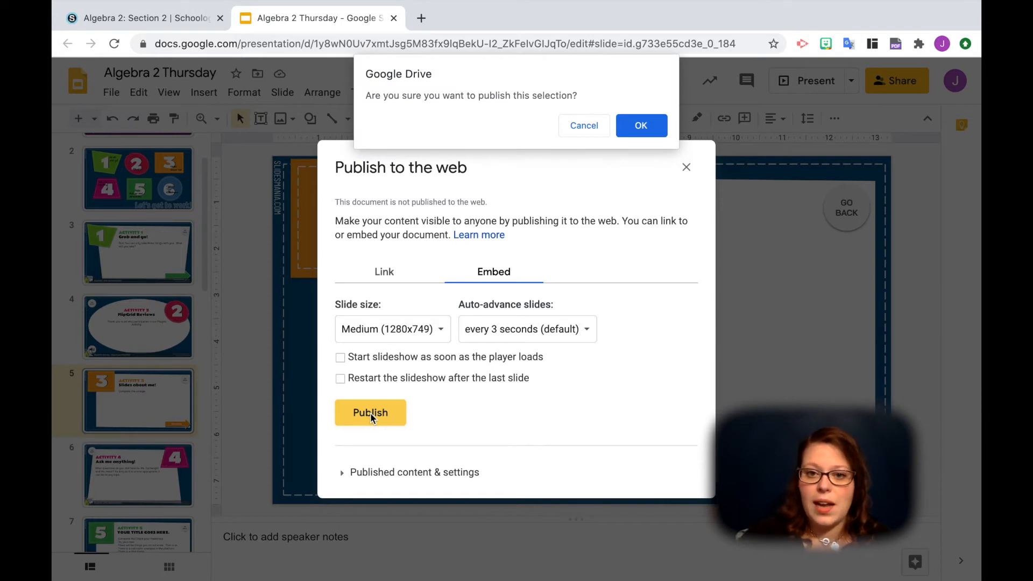
{"action": "left_click", "coordinate": [640, 125]}
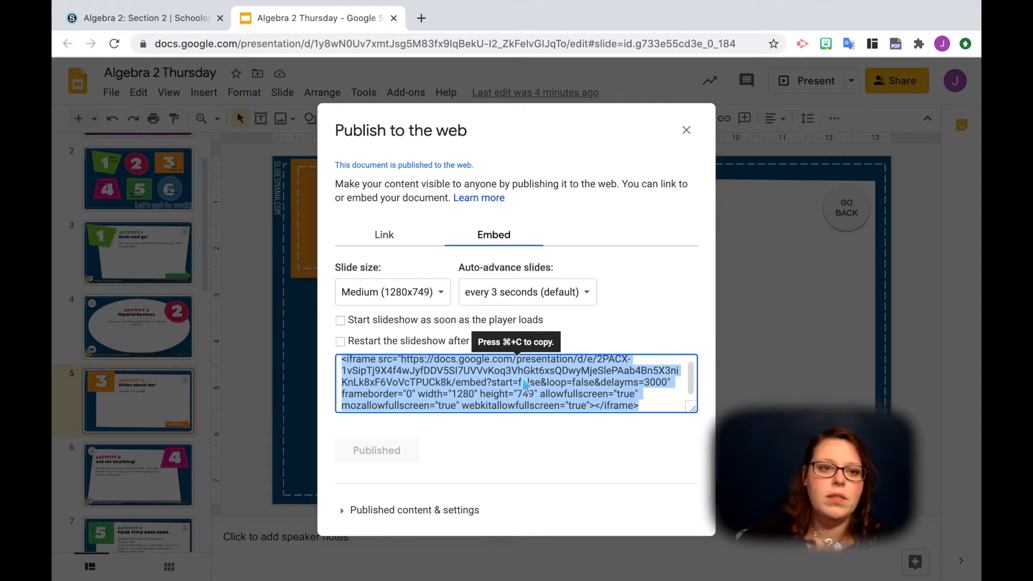
- Copy the presentation's embed code, paste it above the drawing's code in the Schoology page's HTML, and save the page
{"action": "key", "text": "super+c"}
{"action": "left_click", "coordinate": [181, 21]}
{"action": "left_click", "coordinate": [281, 164]}
{"action": "key", "text": "super+v"}
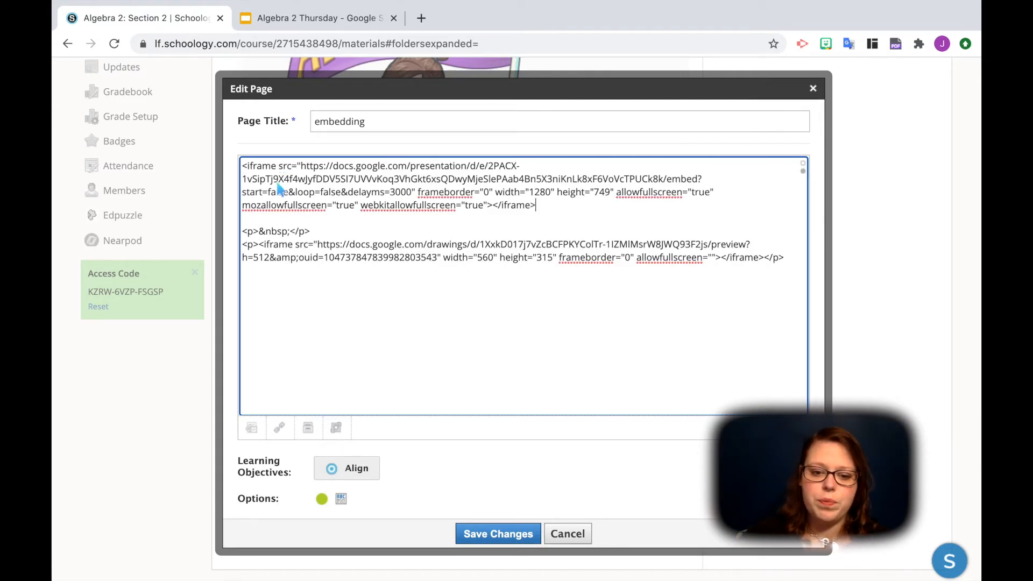
{"action": "left_click", "coordinate": [500, 534]}
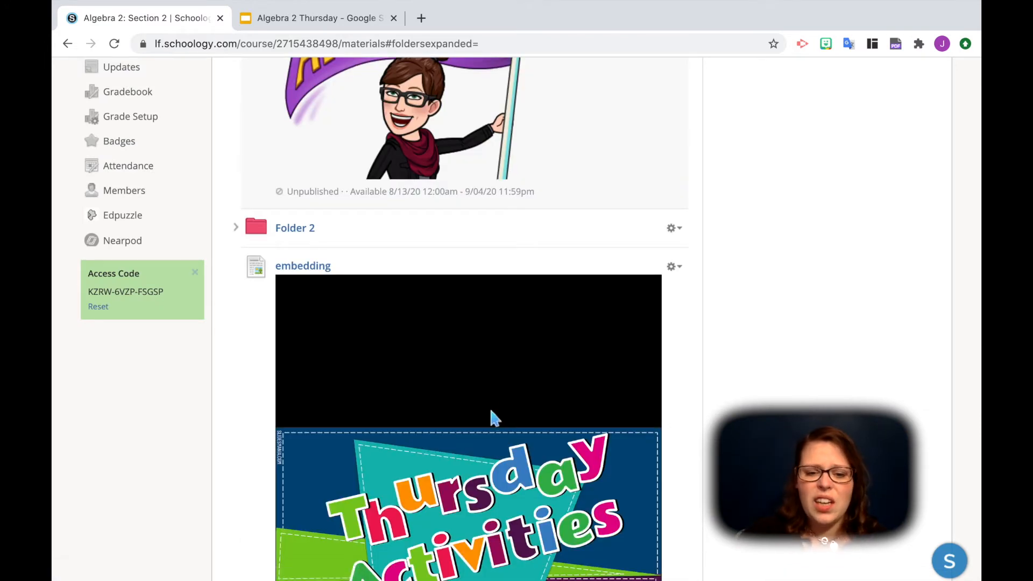
- Open the "embedding" page for editing and bring up the embedded media settings of its Slides presentation
{"action": "scroll", "coordinate": [491, 406], "scroll_direction": "down", "scroll_amount": 5}
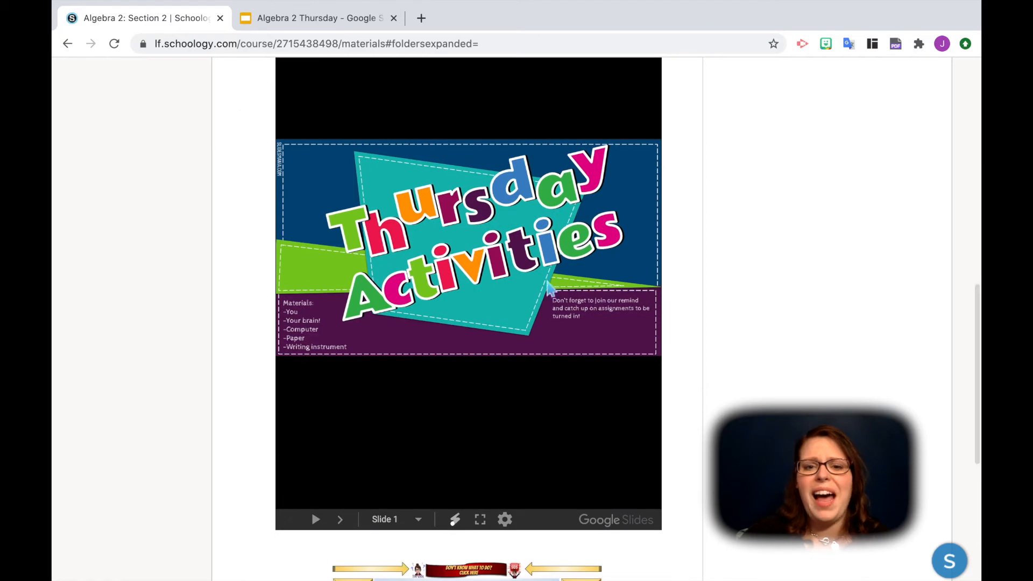
{"action": "scroll", "coordinate": [537, 323], "scroll_direction": "up", "scroll_amount": 5}
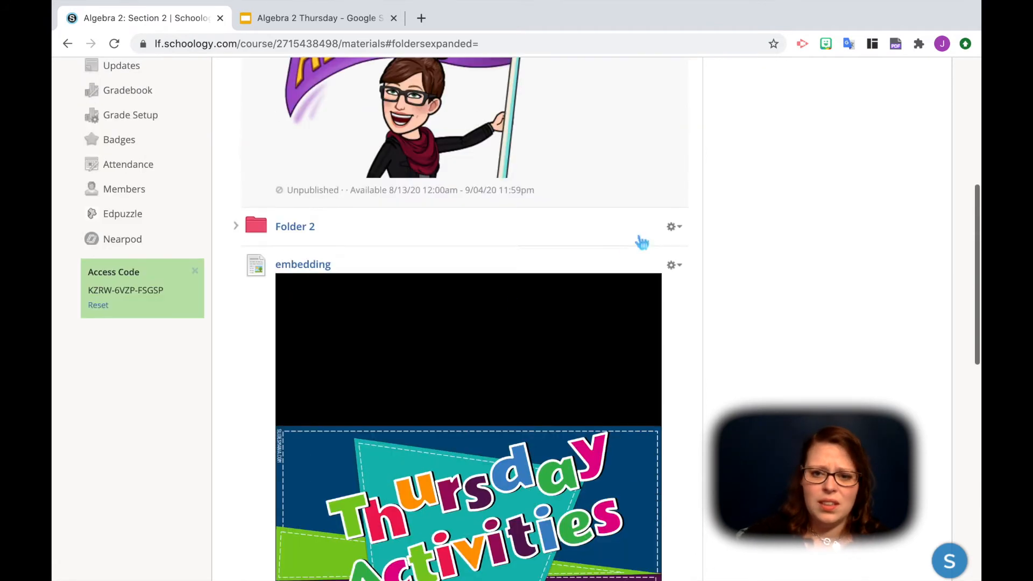
{"action": "left_click", "coordinate": [673, 265]}
{"action": "left_click", "coordinate": [689, 289]}
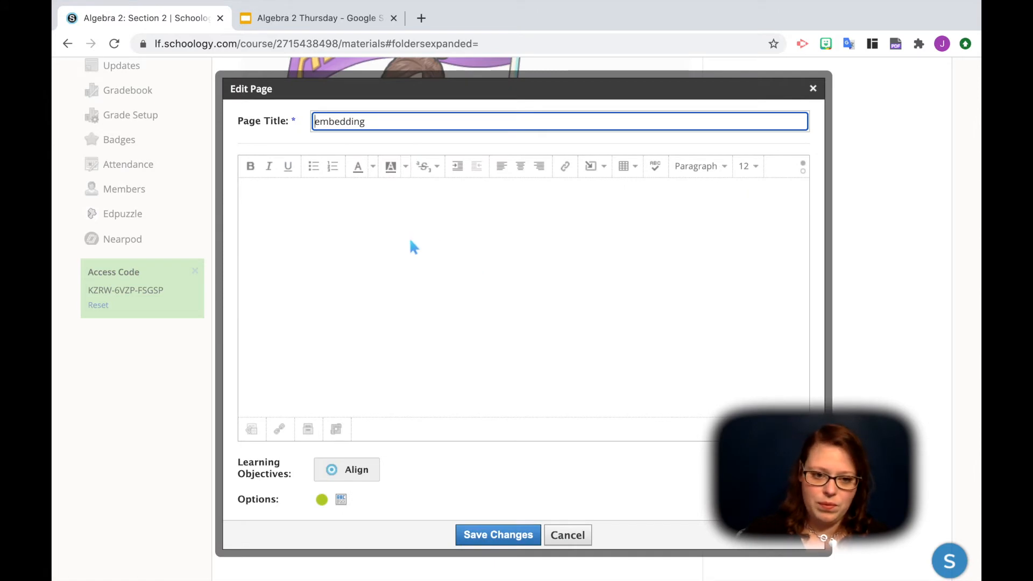
{"action": "scroll", "coordinate": [412, 244], "scroll_direction": "down", "scroll_amount": 4}
{"action": "scroll", "coordinate": [412, 246], "scroll_direction": "up", "scroll_amount": 3}
{"action": "scroll", "coordinate": [413, 246], "scroll_direction": "up", "scroll_amount": 1}
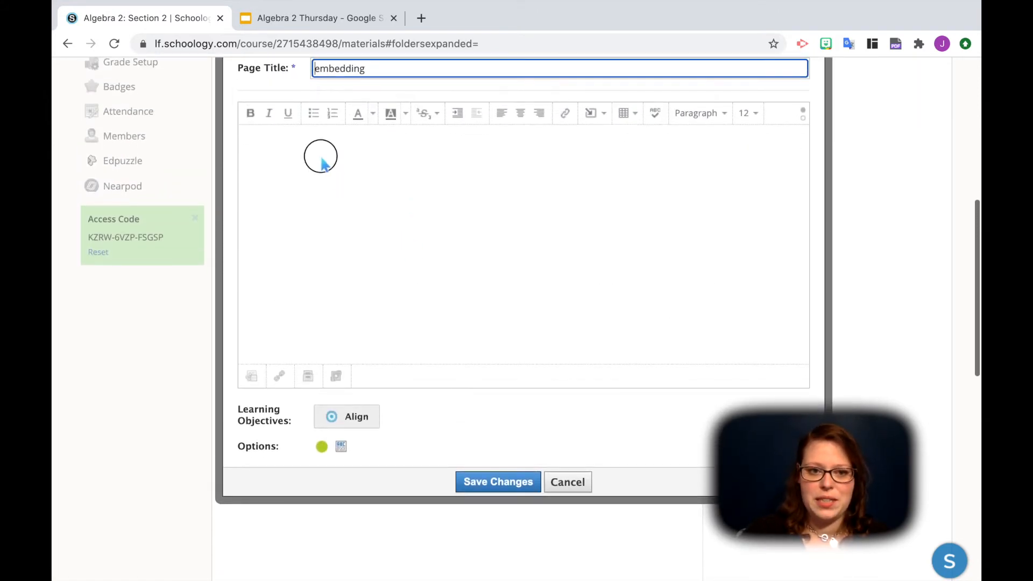
{"action": "left_click", "coordinate": [321, 157]}
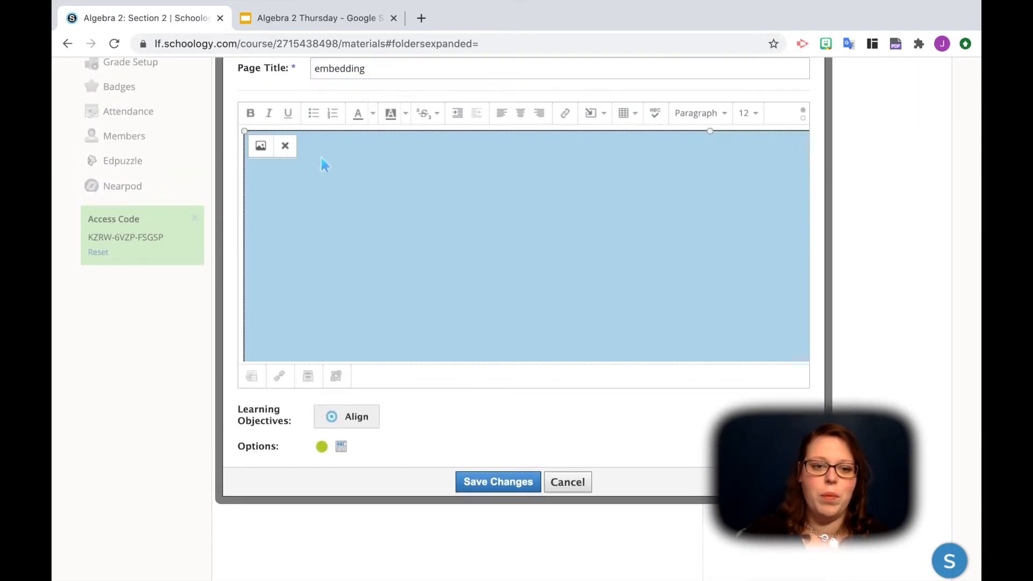
{"action": "left_click", "coordinate": [261, 146]}
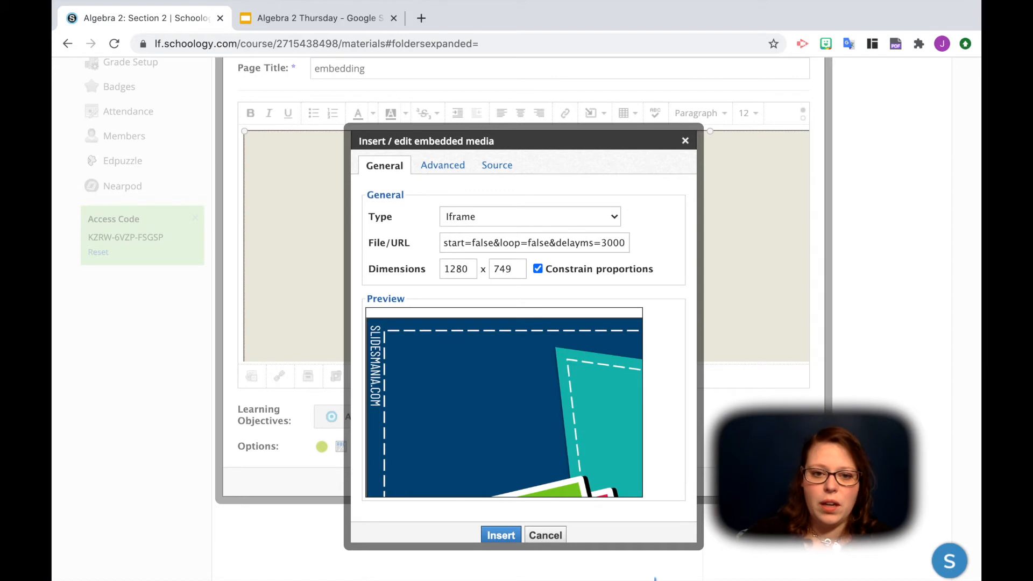
- Set the embedded presentation's width to 900 with its proportions constrained
{"action": "left_click", "coordinate": [458, 269]}
{"action": "double_click", "coordinate": [465, 270]}
{"action": "type", "text": "900"}
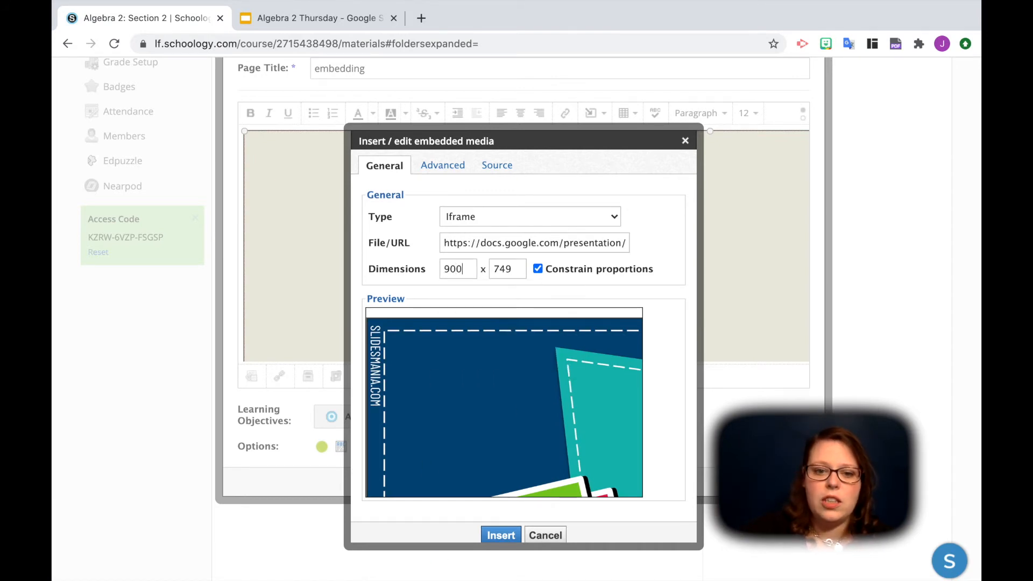
{"action": "left_click", "coordinate": [483, 283]}
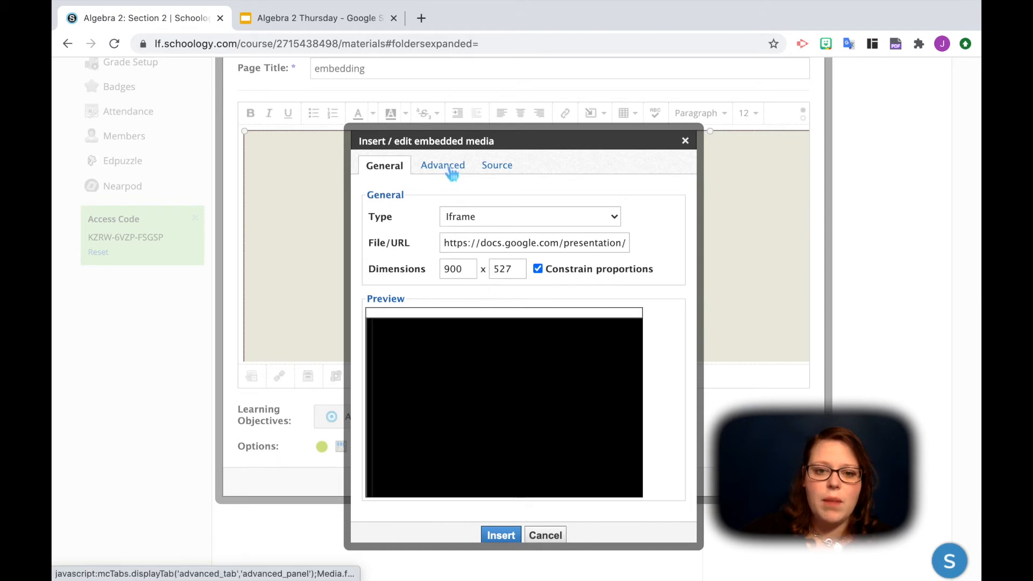
- Replace the start, loop and delay parameters after "embed?" in the presentation's source code with "rm=minimal" and save the page
{"action": "left_click", "coordinate": [505, 167]}
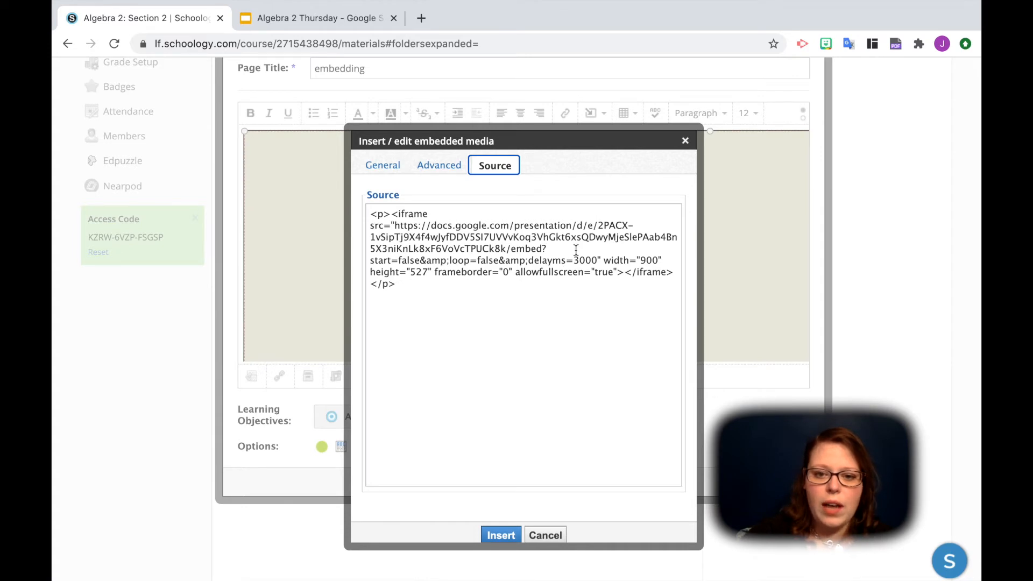
{"action": "left_click_drag", "start_coordinate": [597, 261], "coordinate": [567, 250]}
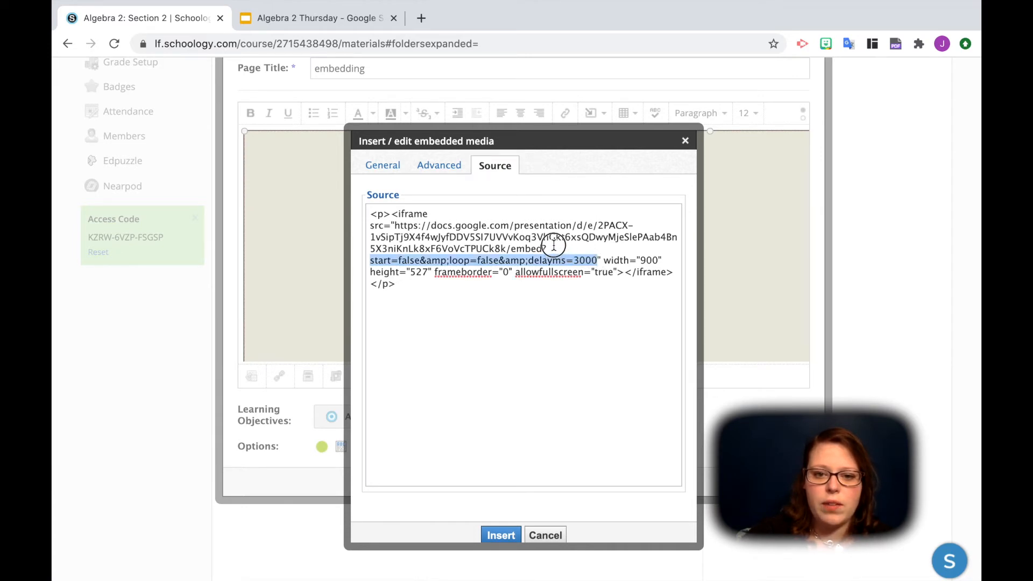
{"action": "key", "text": "BackSpace"}
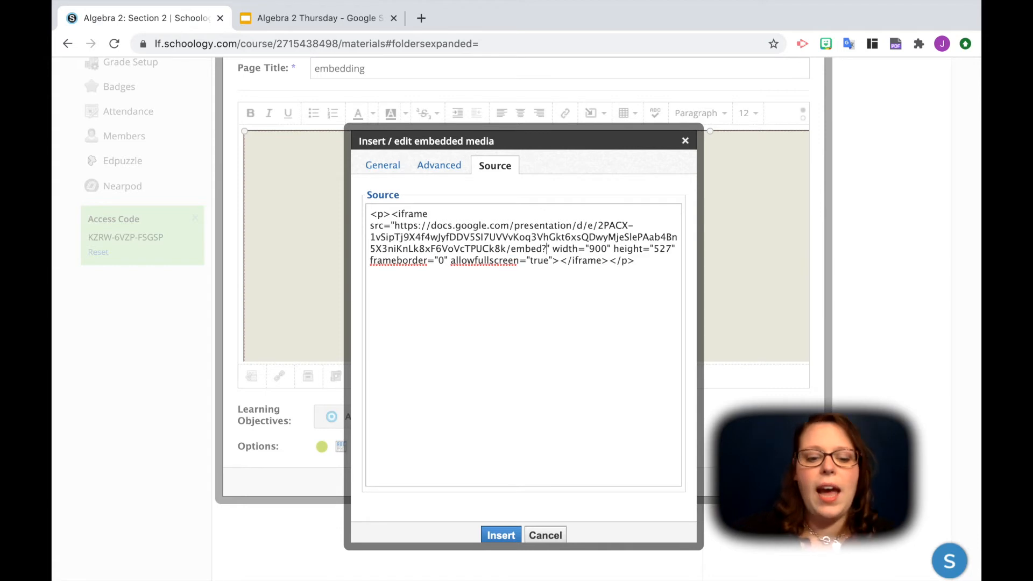
{"action": "type", "text": "rm=mi"}
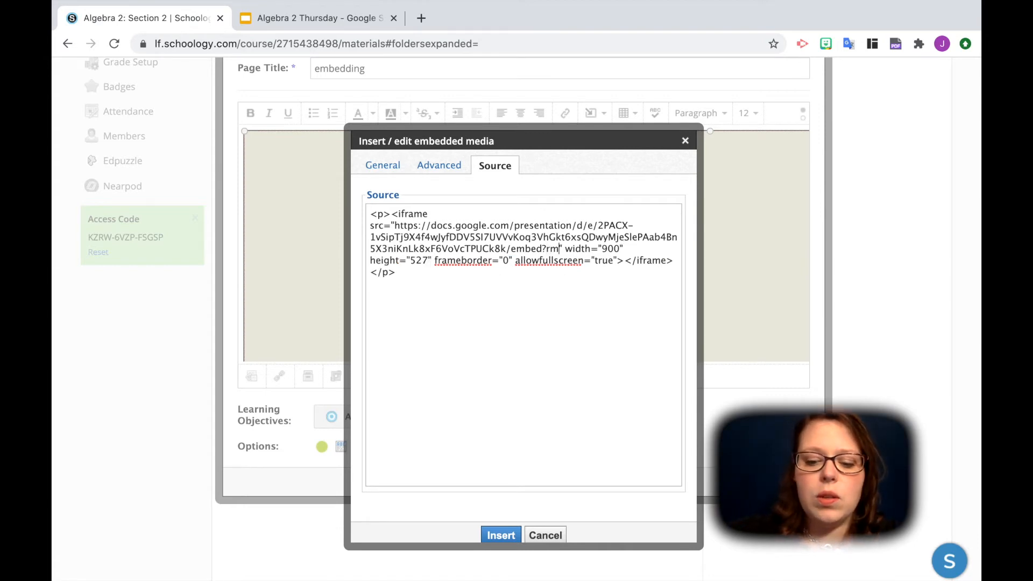
{"action": "type", "text": "nimal"}
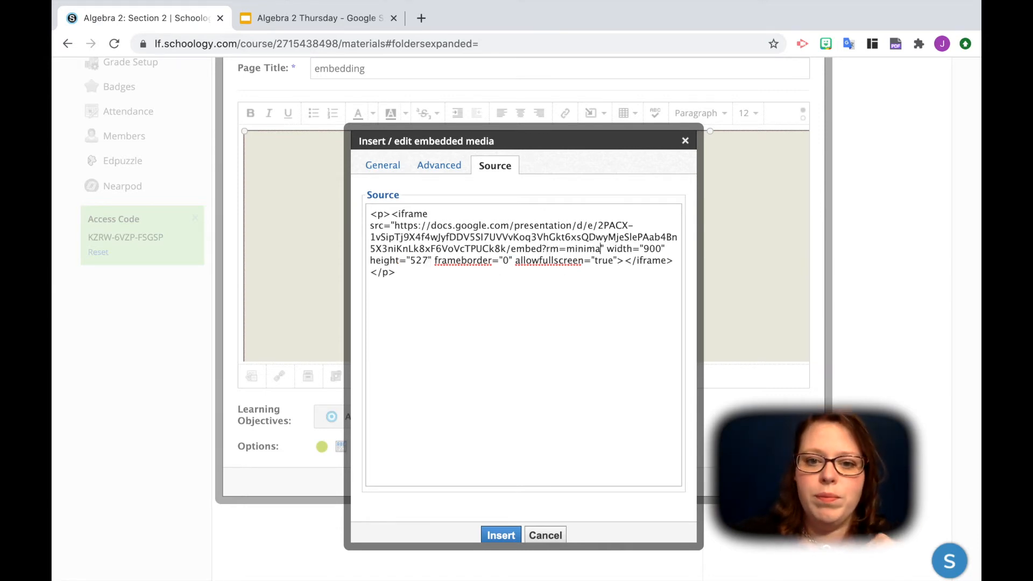
{"action": "left_click", "coordinate": [501, 536]}
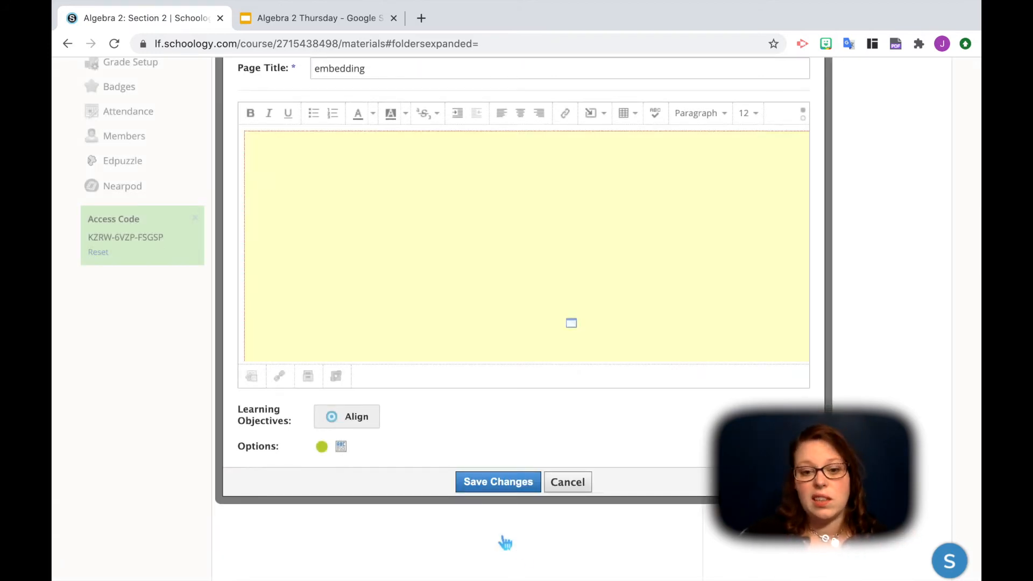
{"action": "left_click", "coordinate": [498, 482]}
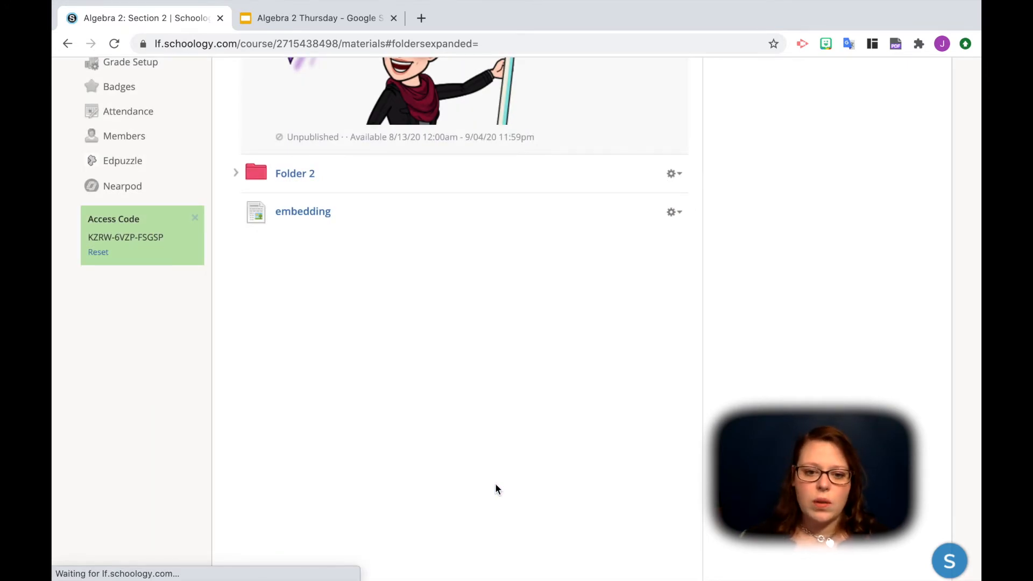
- Open the "embedding" page on its own to check the embedded presentation, and open the page for editing
{"action": "scroll", "coordinate": [496, 489], "scroll_direction": "down", "scroll_amount": 3}
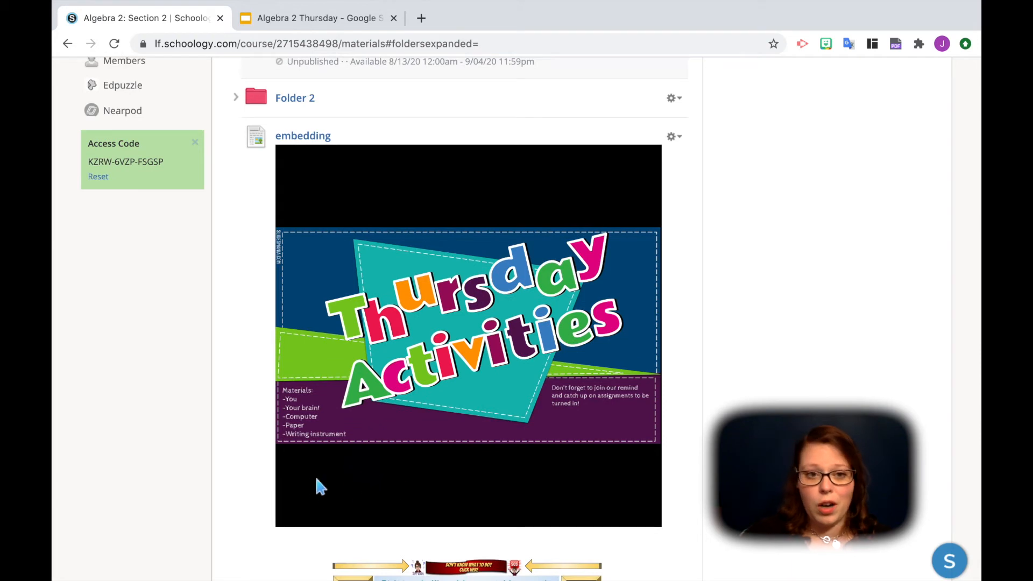
{"action": "left_click", "coordinate": [302, 138]}
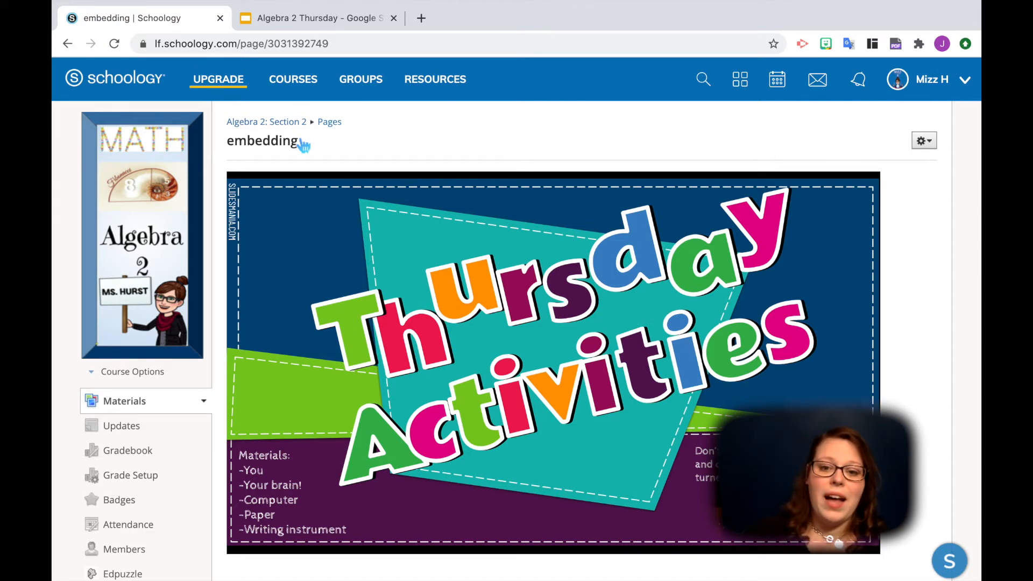
{"action": "scroll", "coordinate": [616, 296], "scroll_direction": "down", "scroll_amount": 7}
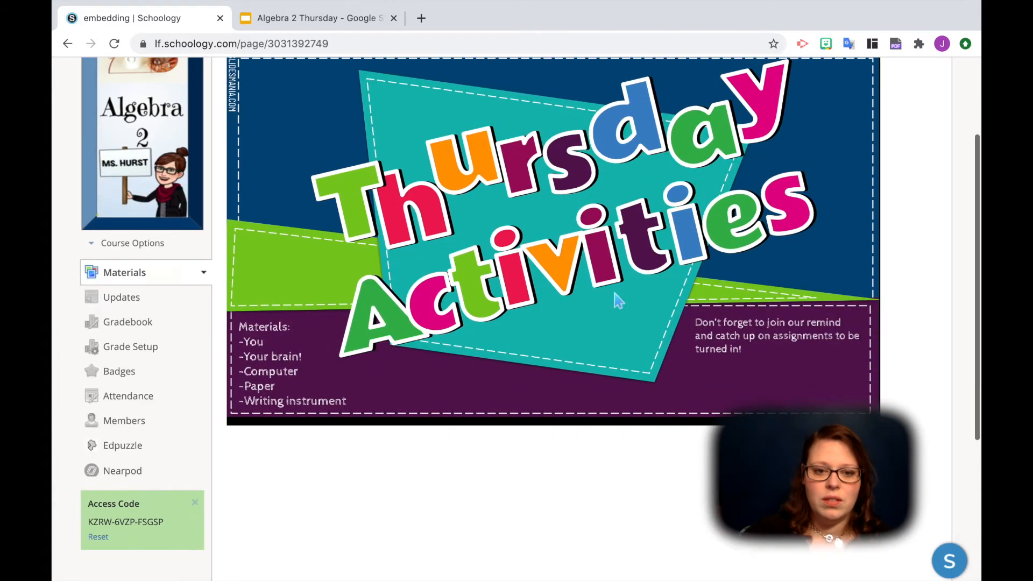
{"action": "scroll", "coordinate": [614, 292], "scroll_direction": "up", "scroll_amount": 7}
{"action": "left_click", "coordinate": [923, 141]}
{"action": "left_click", "coordinate": [896, 166]}
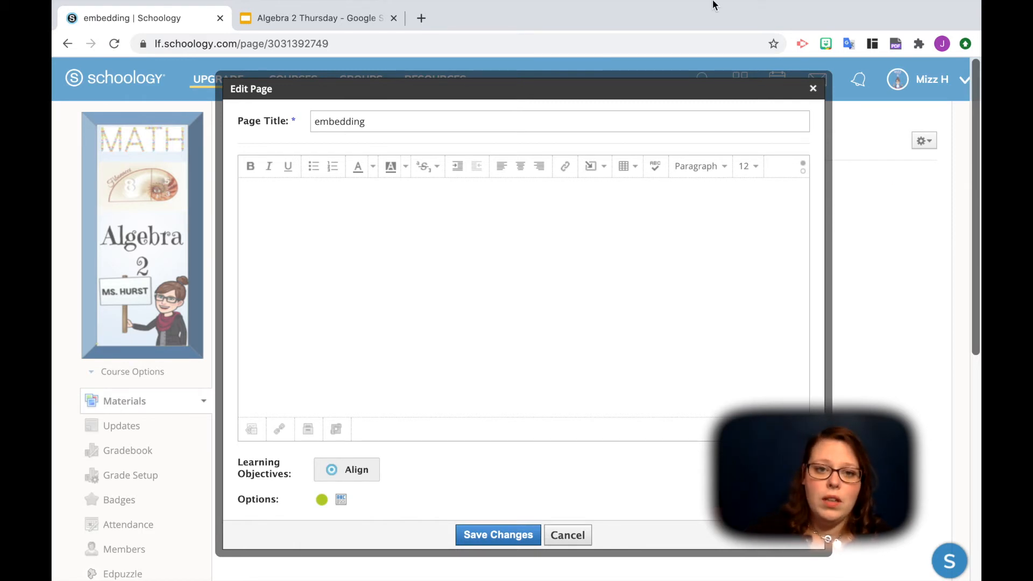
- Open quizizz.com/join in a new browser tab and copy its web address
{"action": "left_click", "coordinate": [421, 18]}
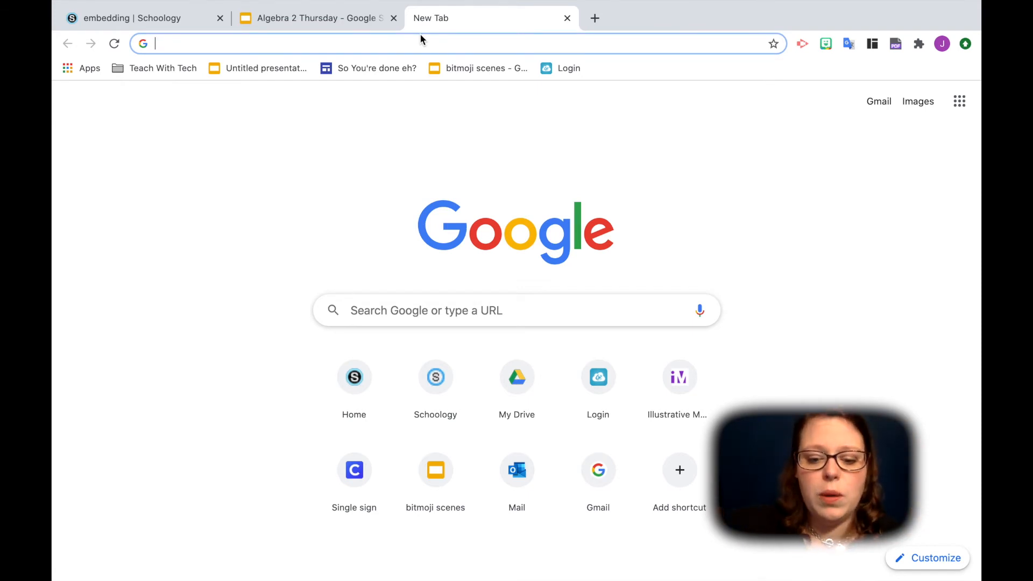
{"action": "type", "text": "quiz"}
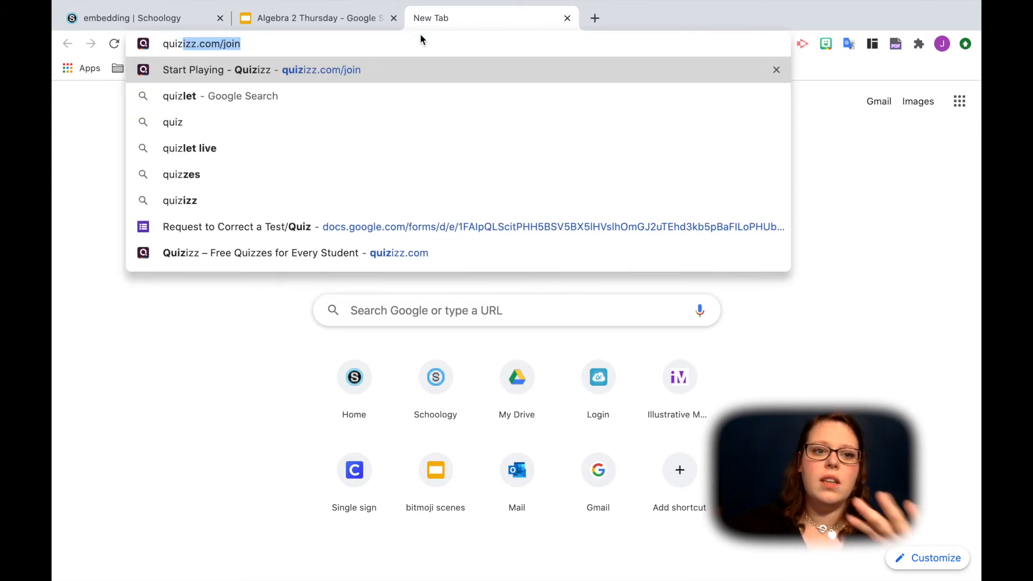
{"action": "key", "text": "Return"}
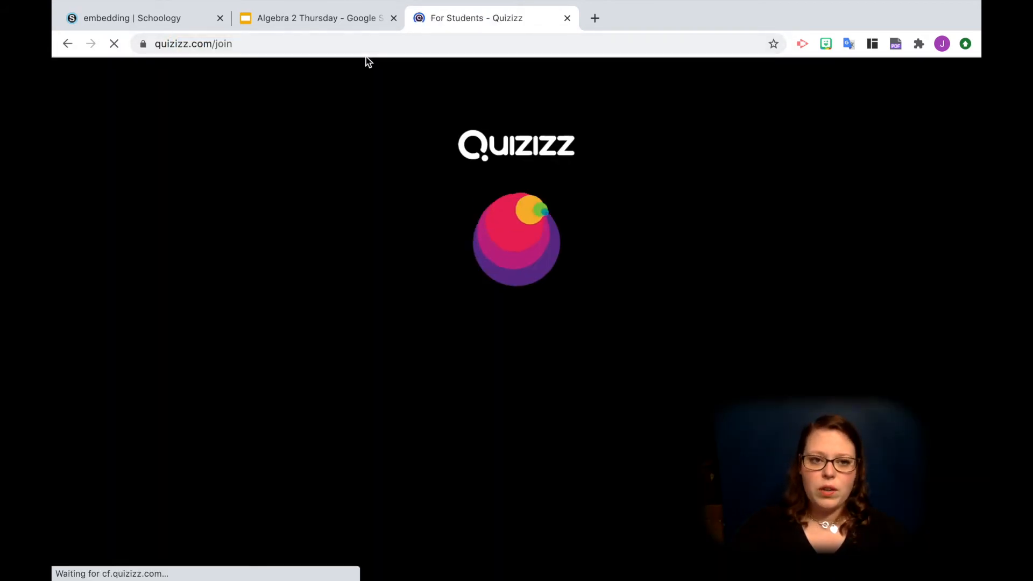
{"action": "left_click", "coordinate": [344, 44]}
{"action": "key", "text": "ctrl+c"}
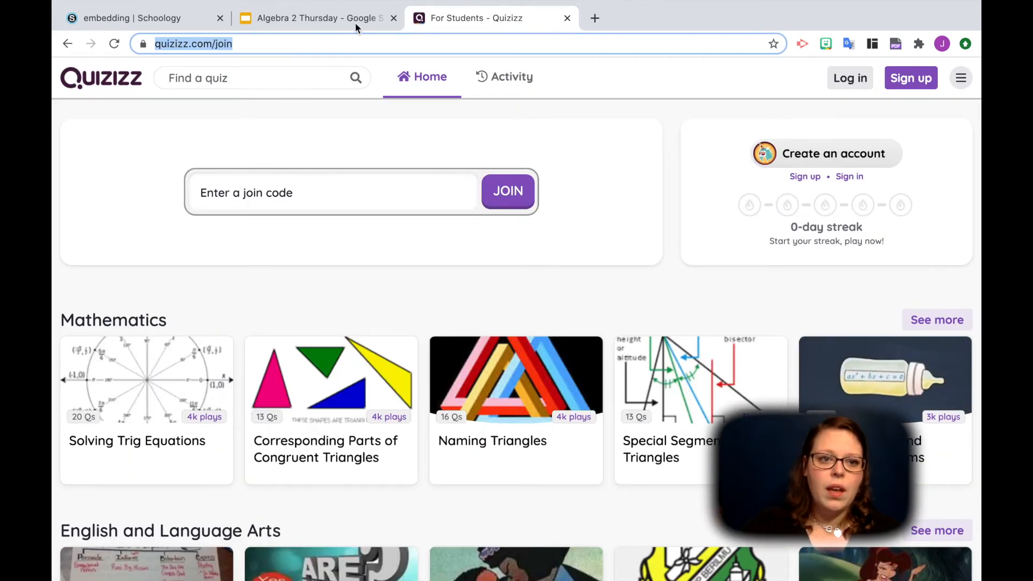
{"action": "left_click", "coordinate": [176, 19]}
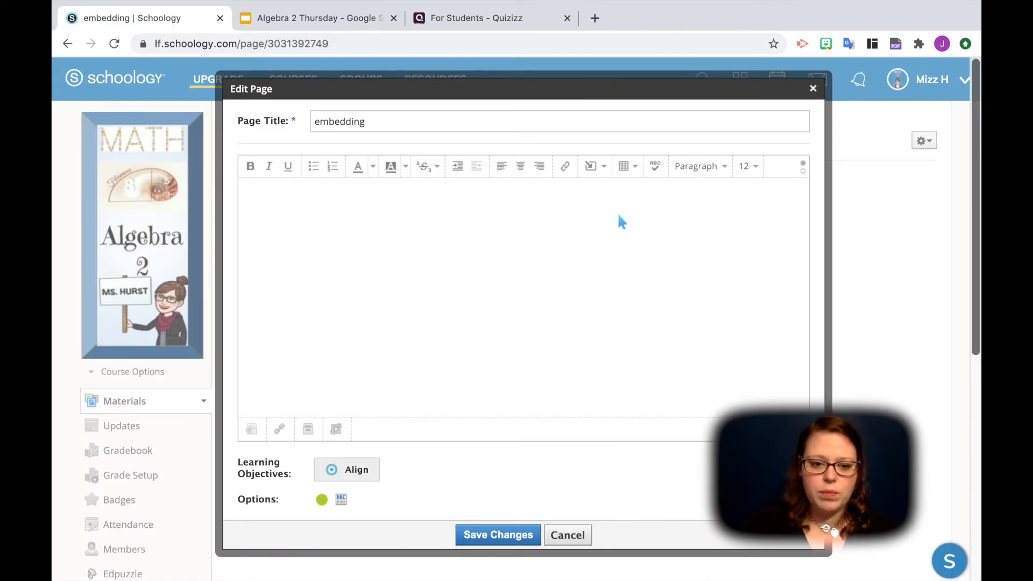
{"action": "scroll", "coordinate": [408, 330], "scroll_direction": "down", "scroll_amount": 7}
{"action": "scroll", "coordinate": [401, 324], "scroll_direction": "up", "scroll_amount": 7}
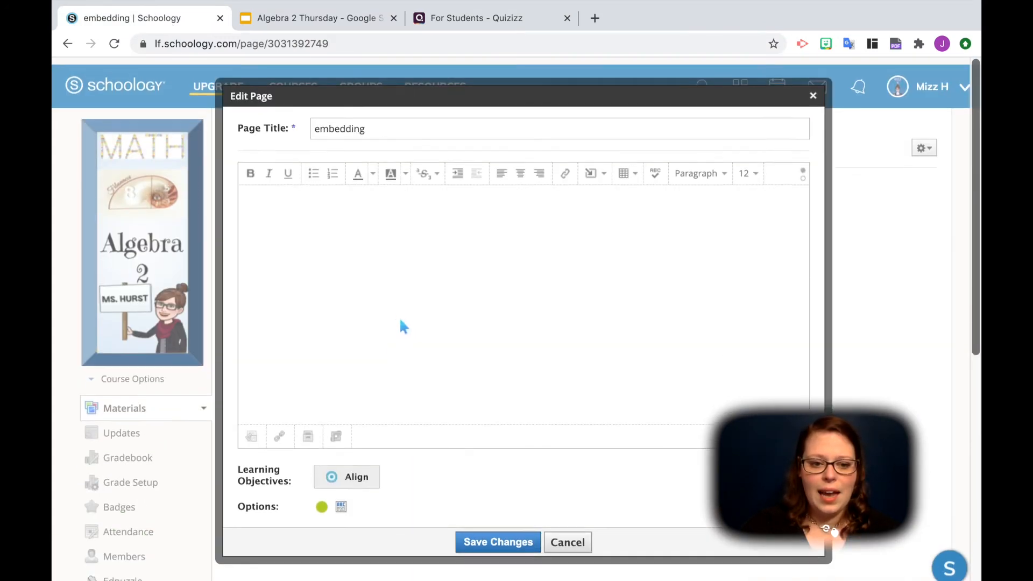
{"action": "left_click", "coordinate": [279, 429]}
{"action": "left_click", "coordinate": [539, 209]}
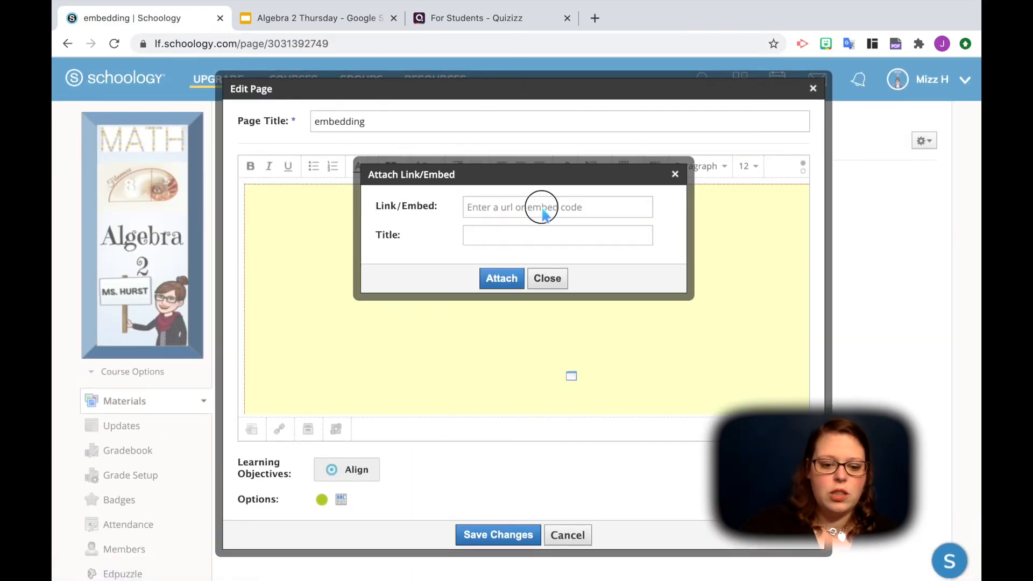
{"action": "key", "text": "ctrl+v"}
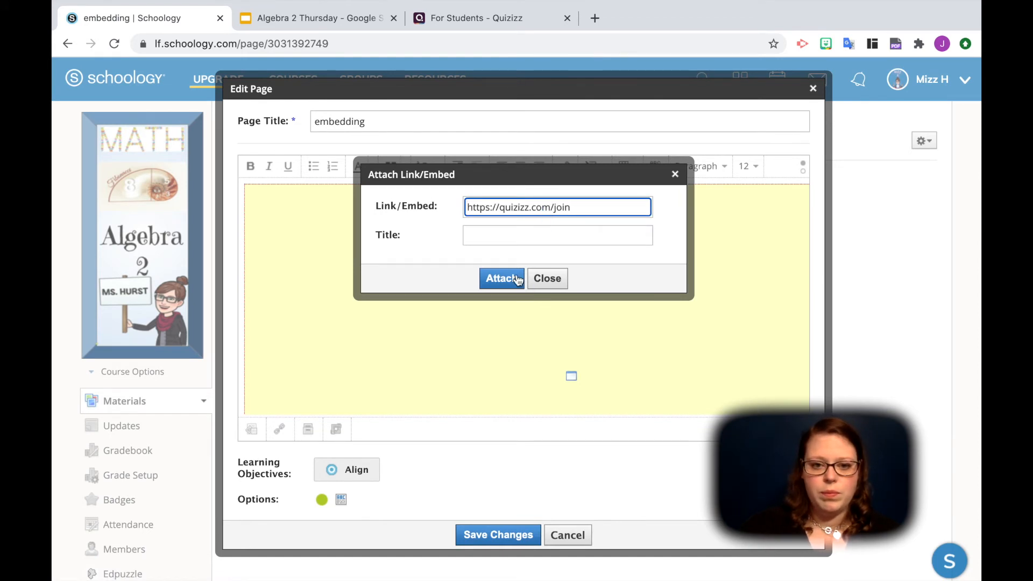
{"action": "left_click", "coordinate": [500, 279]}
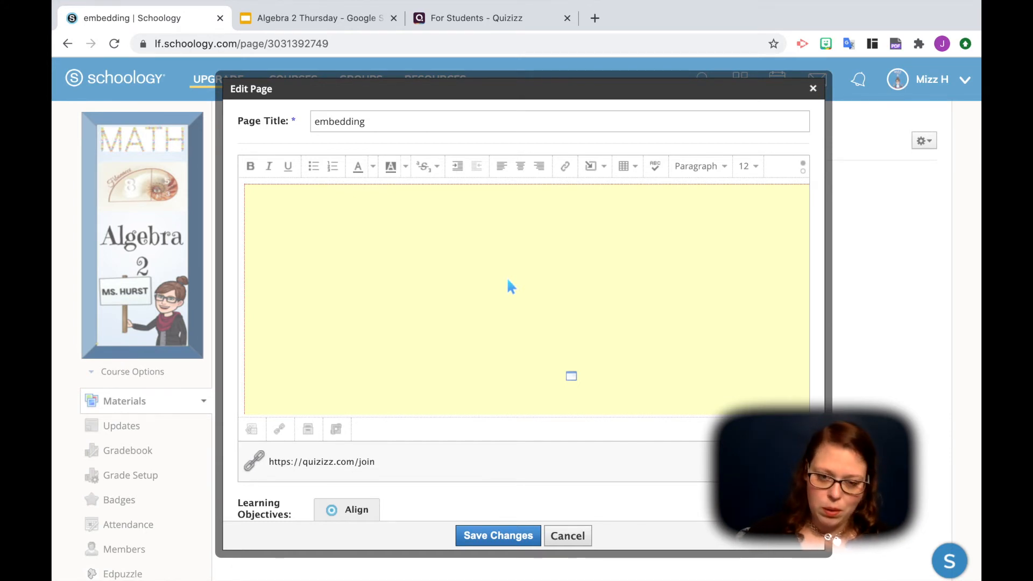
- Open iframe-generator.com in a new browser tab and keep px as the unit for the iframe's dimensions
{"action": "left_click", "coordinate": [593, 20]}
{"action": "type", "text": "ifram"}
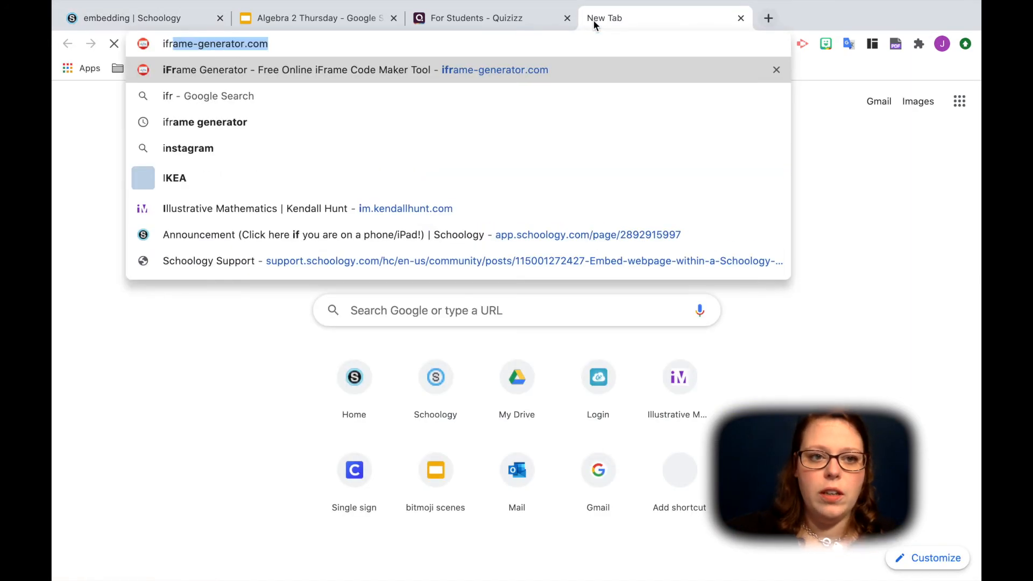
{"action": "key", "text": "Return"}
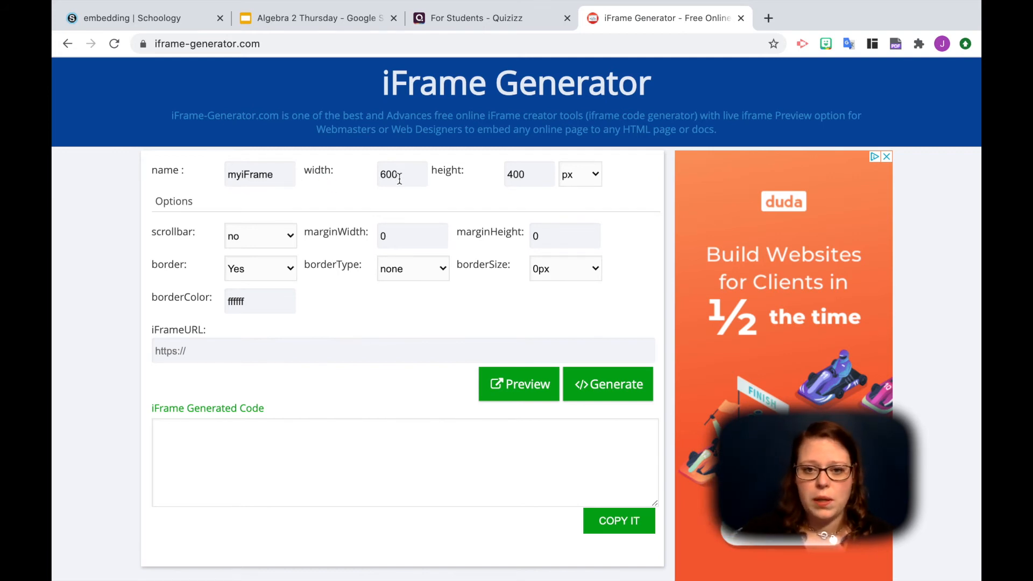
{"action": "left_click", "coordinate": [596, 174]}
{"action": "left_click", "coordinate": [616, 176]}
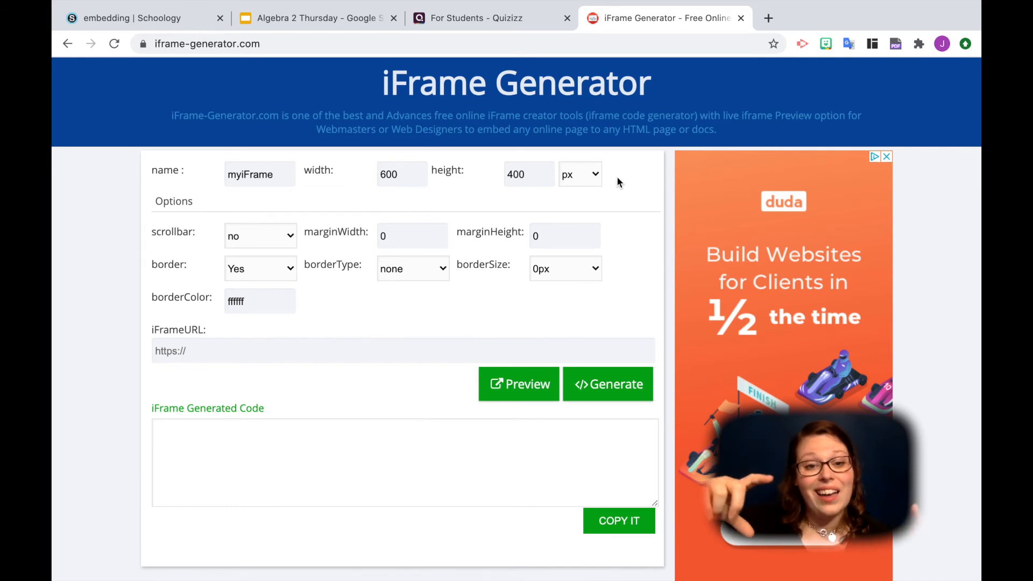
- Switch to the Algebra 2 Thursday presentation, close its publishing dialog and show the page setup dimensions in pixels
{"action": "left_click", "coordinate": [321, 16]}
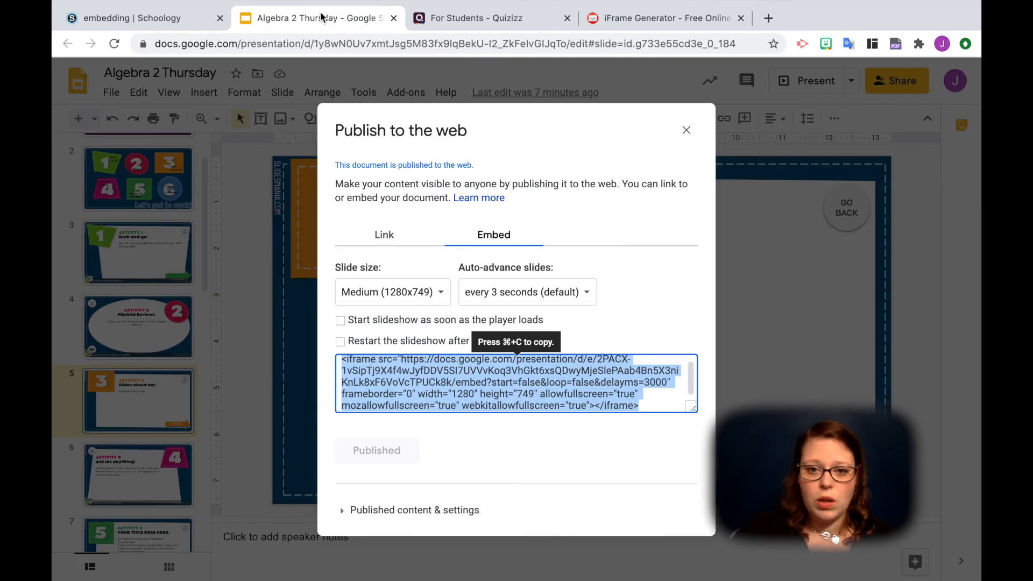
{"action": "left_click", "coordinate": [686, 130]}
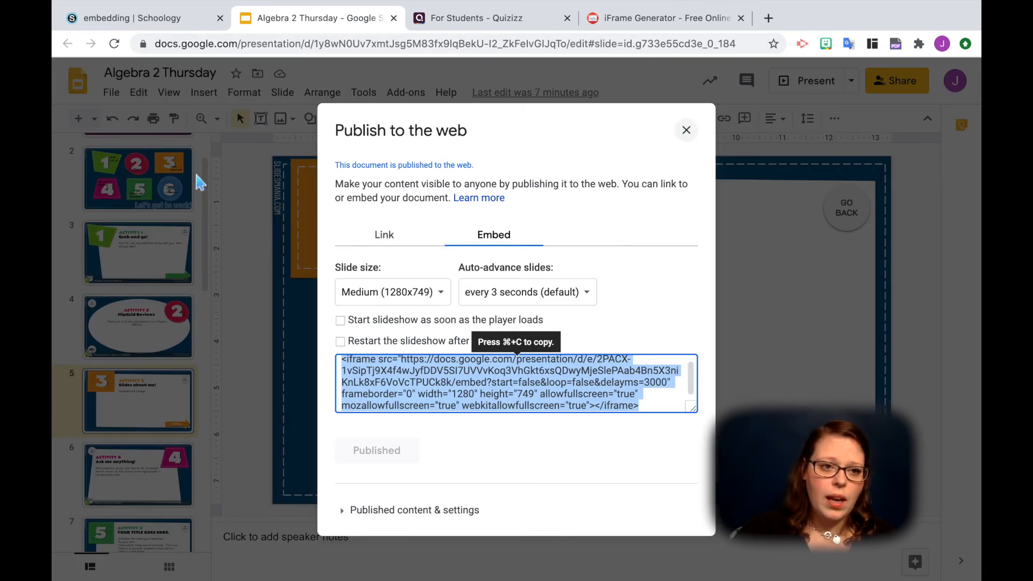
{"action": "left_click", "coordinate": [111, 94]}
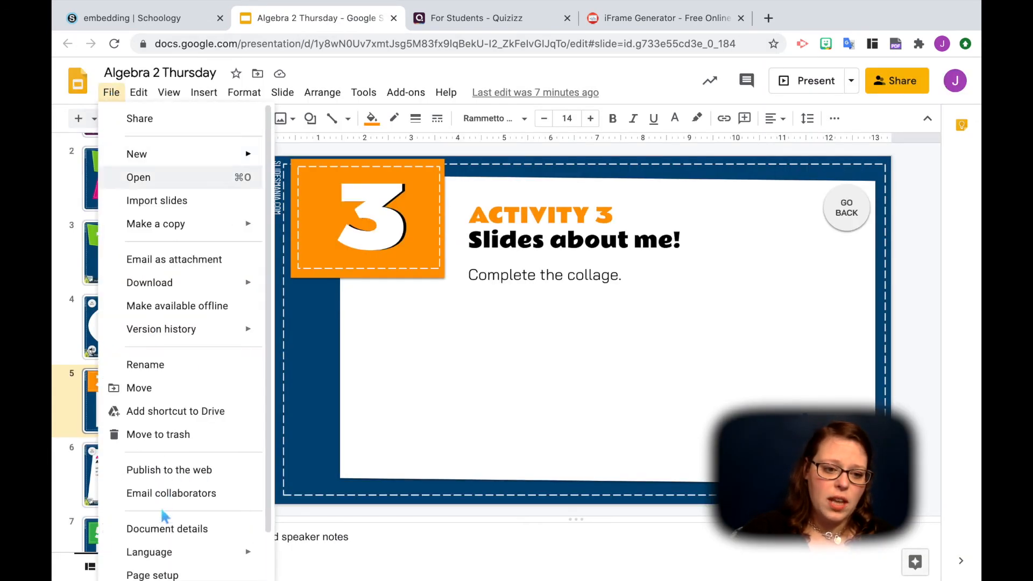
{"action": "left_click", "coordinate": [162, 574]}
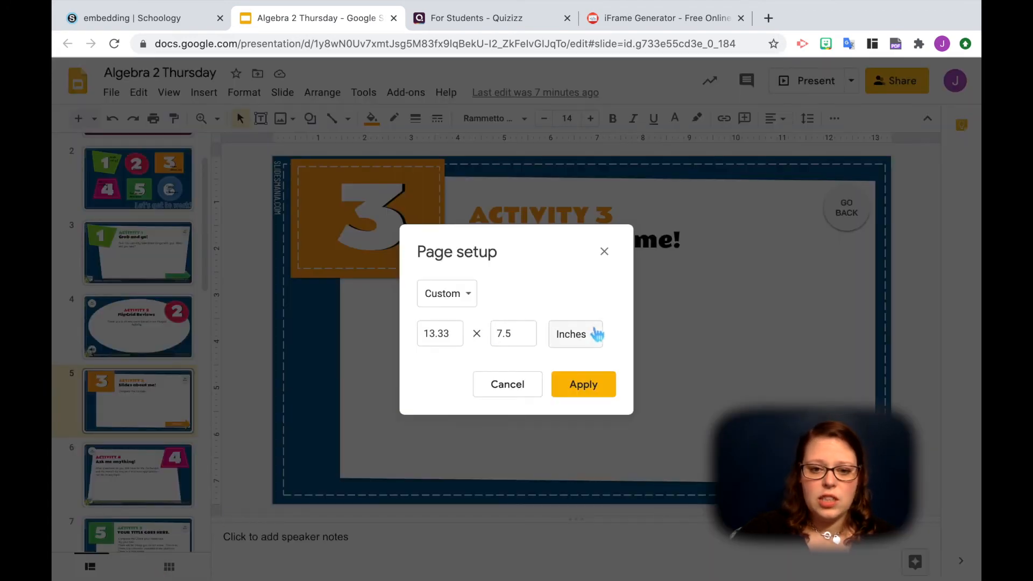
{"action": "left_click", "coordinate": [595, 333]}
{"action": "left_click", "coordinate": [601, 403]}
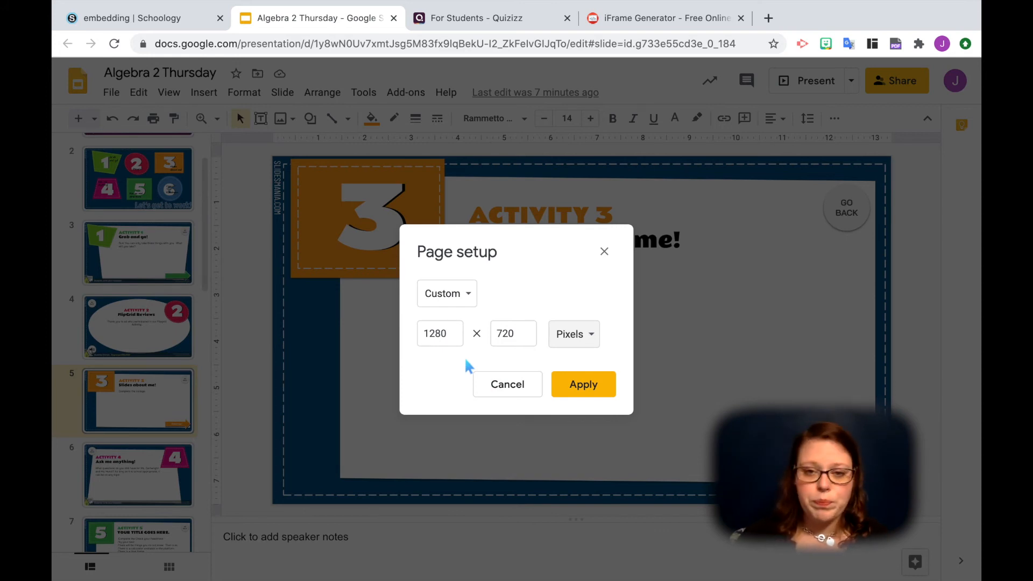
{"action": "left_click", "coordinate": [683, 18]}
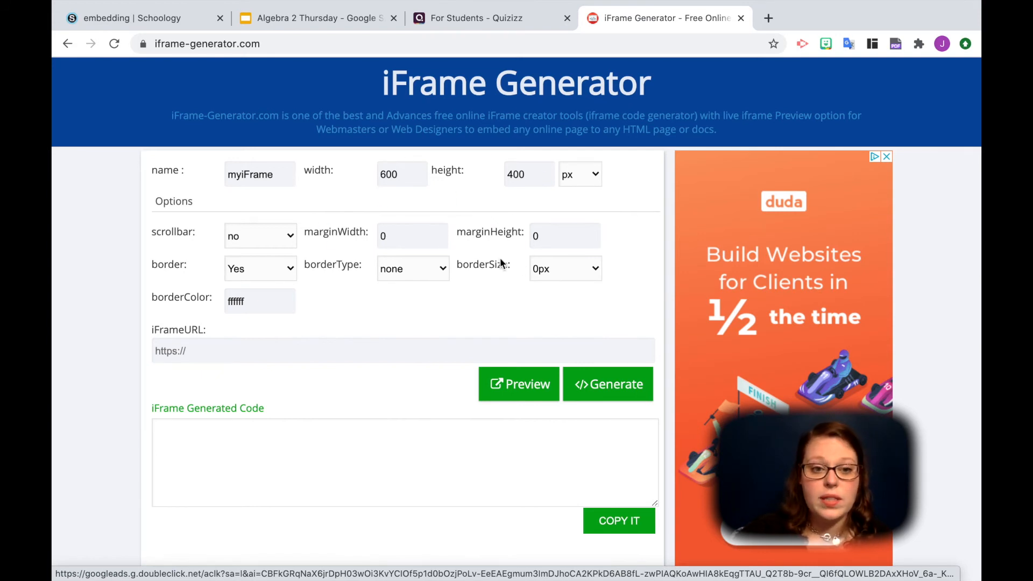
{"action": "left_click", "coordinate": [290, 238]}
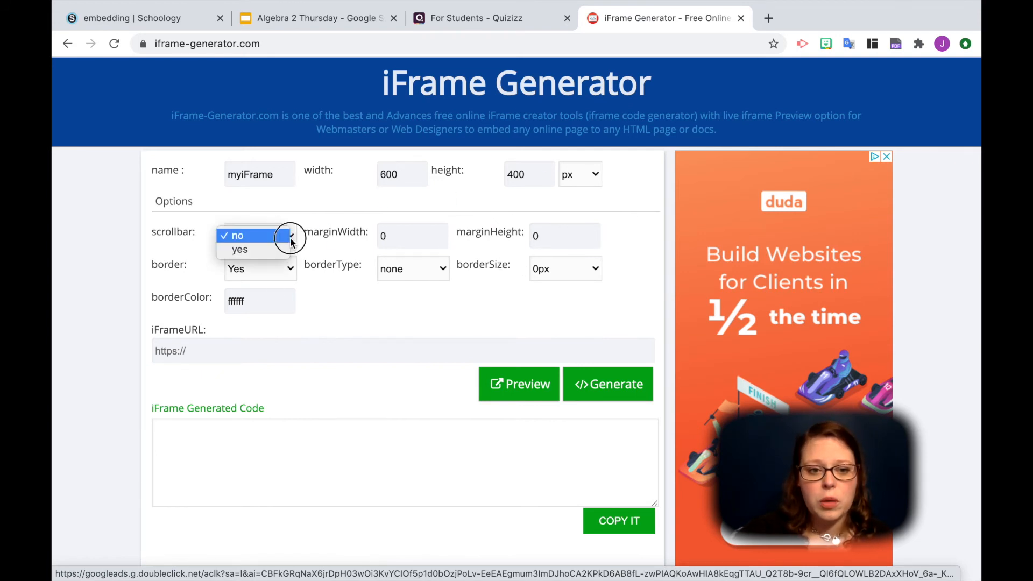
{"action": "left_click", "coordinate": [284, 249]}
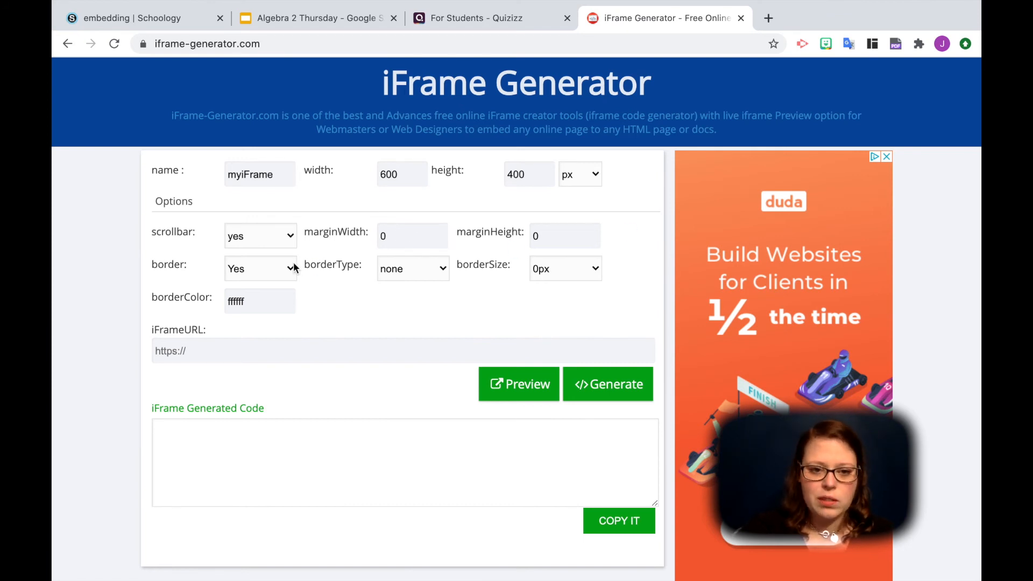
{"action": "left_click", "coordinate": [448, 275]}
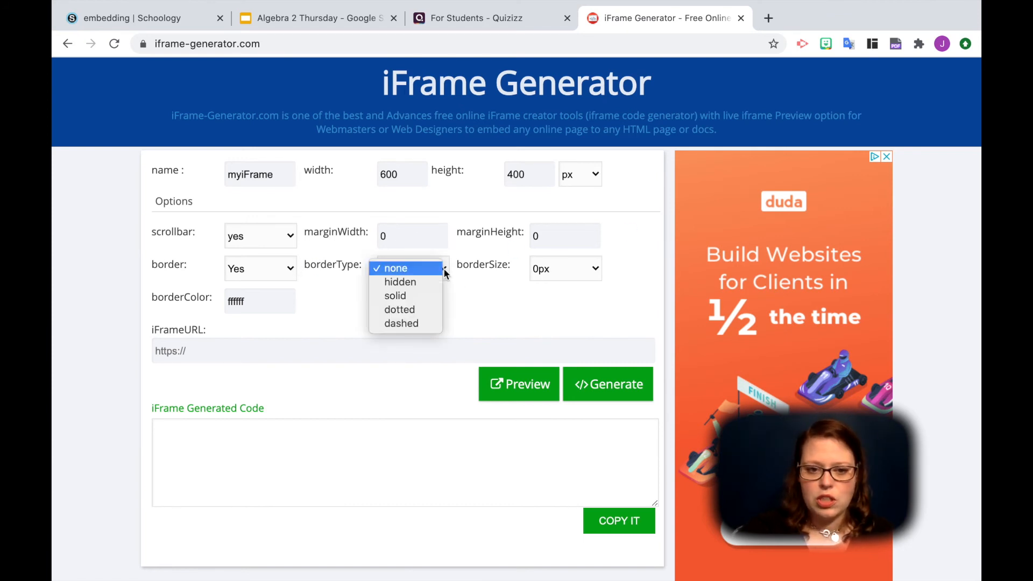
{"action": "left_click", "coordinate": [519, 310]}
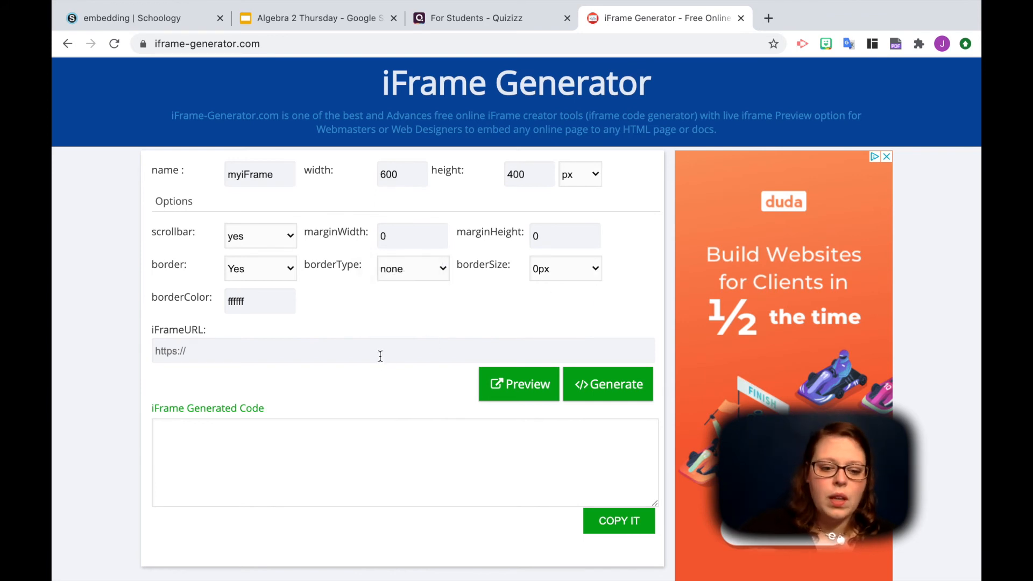
{"action": "key", "text": "ctrl+v"}
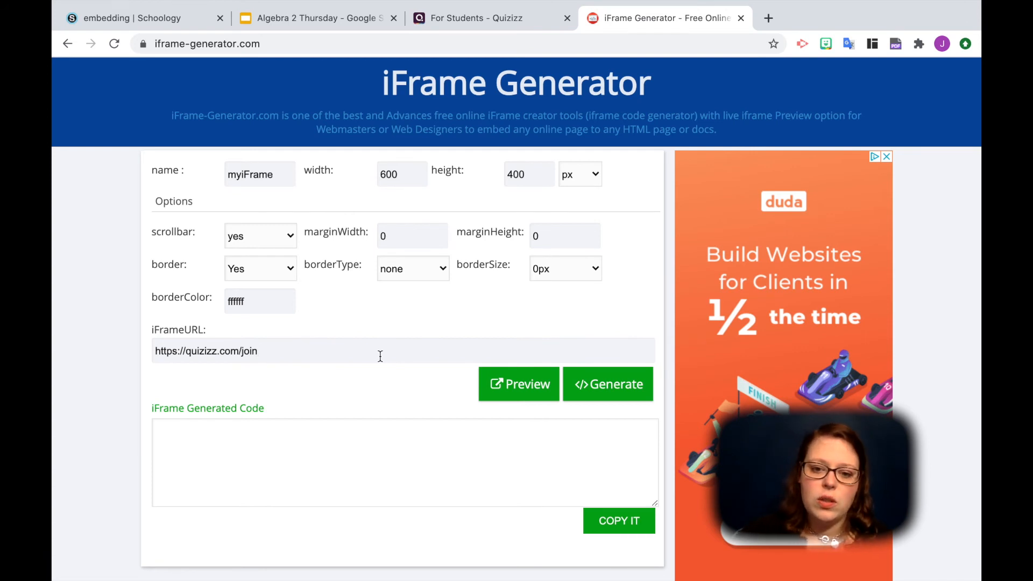
{"action": "left_click", "coordinate": [605, 396]}
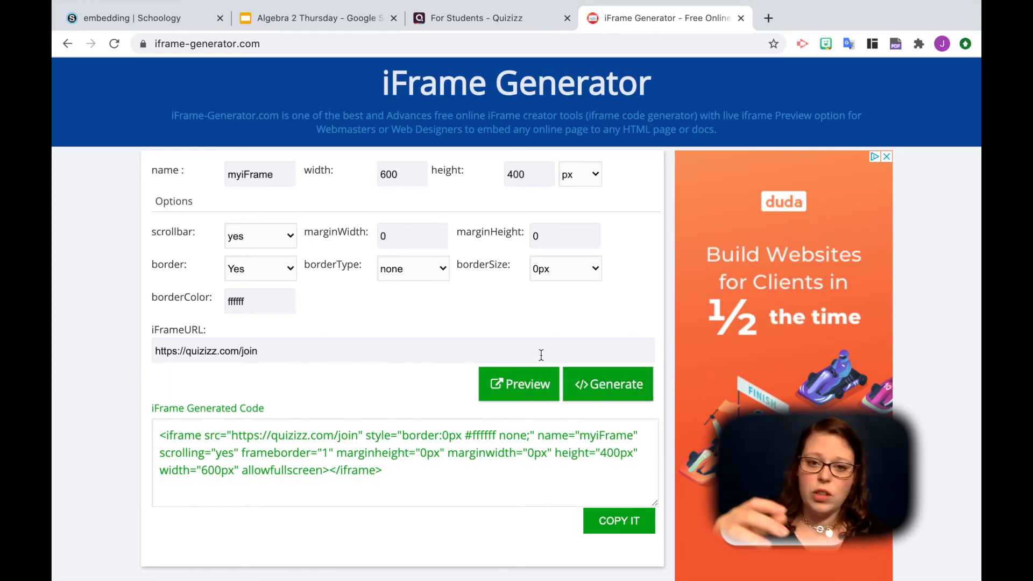
- Preview the generated iframe and test its join code field and scrolling
{"action": "left_click", "coordinate": [516, 391]}
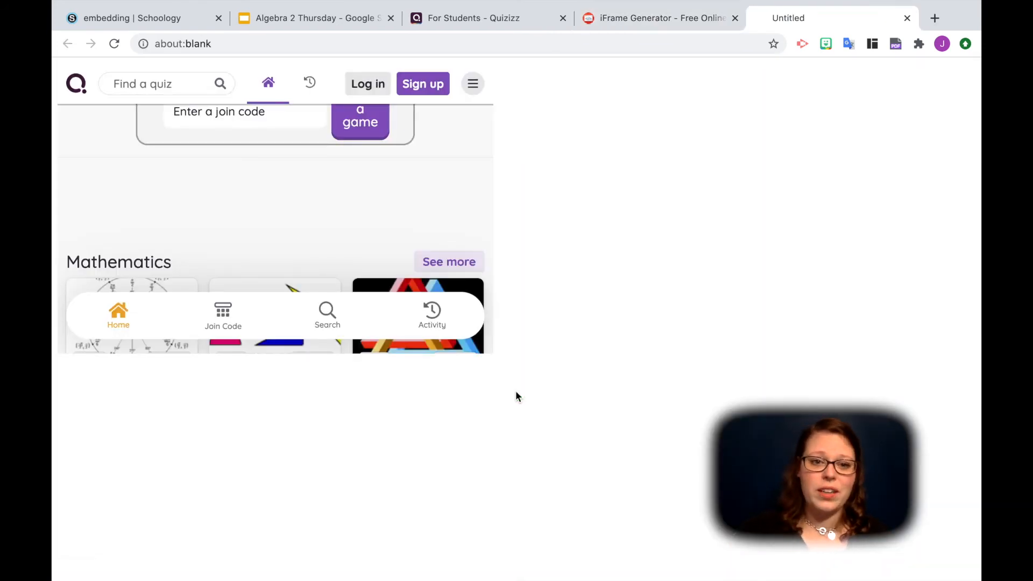
{"action": "scroll", "coordinate": [280, 183], "scroll_direction": "down", "scroll_amount": 2}
{"action": "scroll", "coordinate": [280, 187], "scroll_direction": "up", "scroll_amount": 2}
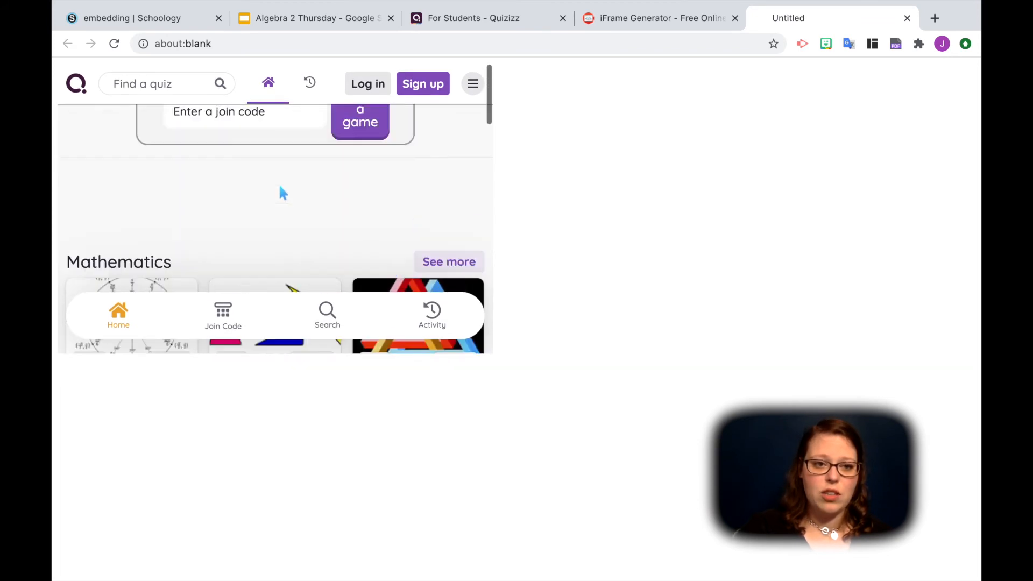
{"action": "left_click", "coordinate": [245, 119]}
{"action": "scroll", "coordinate": [266, 183], "scroll_direction": "down", "scroll_amount": 10}
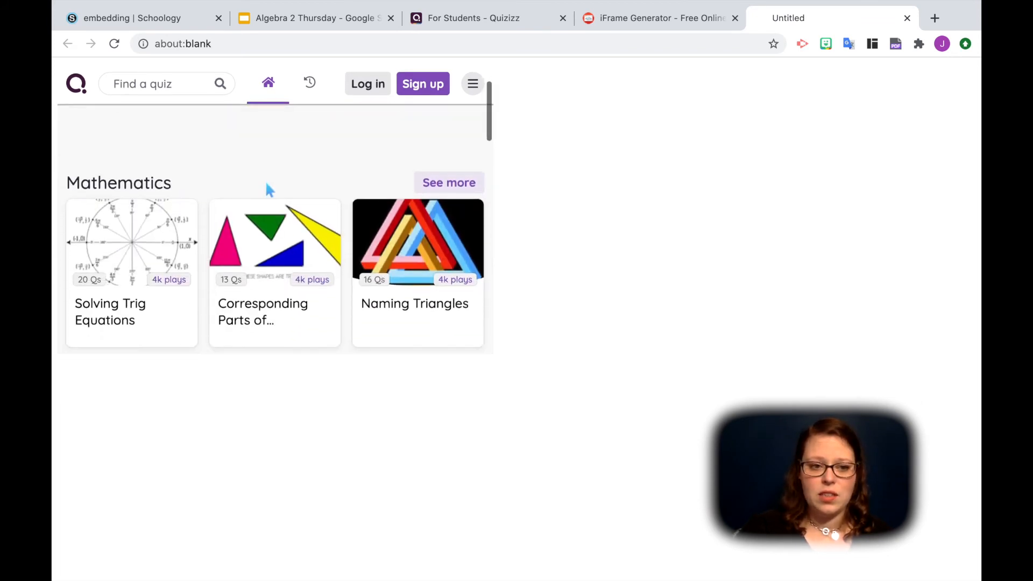
{"action": "scroll", "coordinate": [265, 182], "scroll_direction": "down", "scroll_amount": 10}
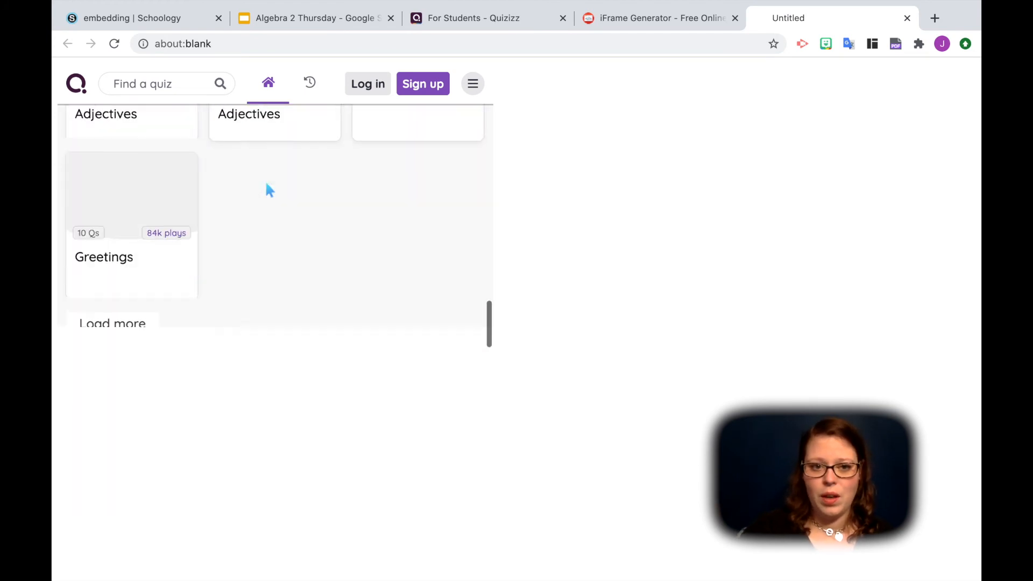
{"action": "scroll", "coordinate": [266, 183], "scroll_direction": "up", "scroll_amount": 15}
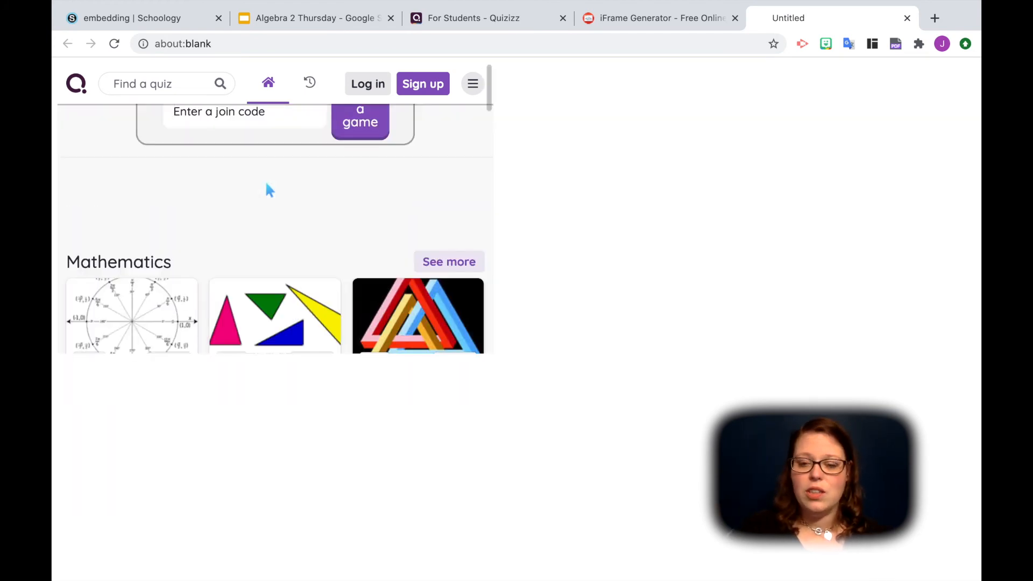
- Copy the generated iframe code, paste it below the drawing's iframe in the Schoology page's HTML source and save the page
{"action": "left_click", "coordinate": [664, 19]}
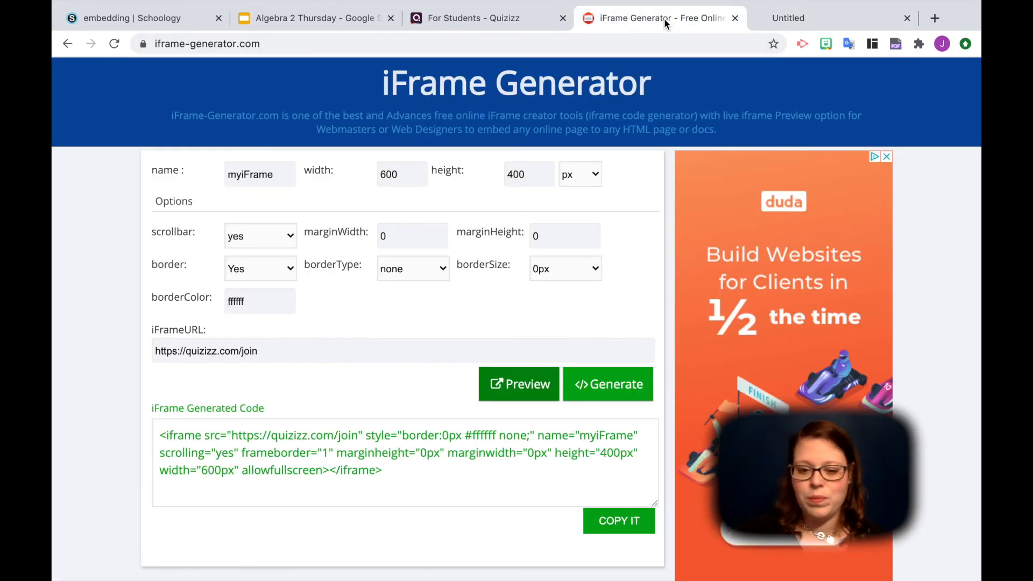
{"action": "left_click", "coordinate": [632, 528]}
{"action": "key", "text": "ctrl+c"}
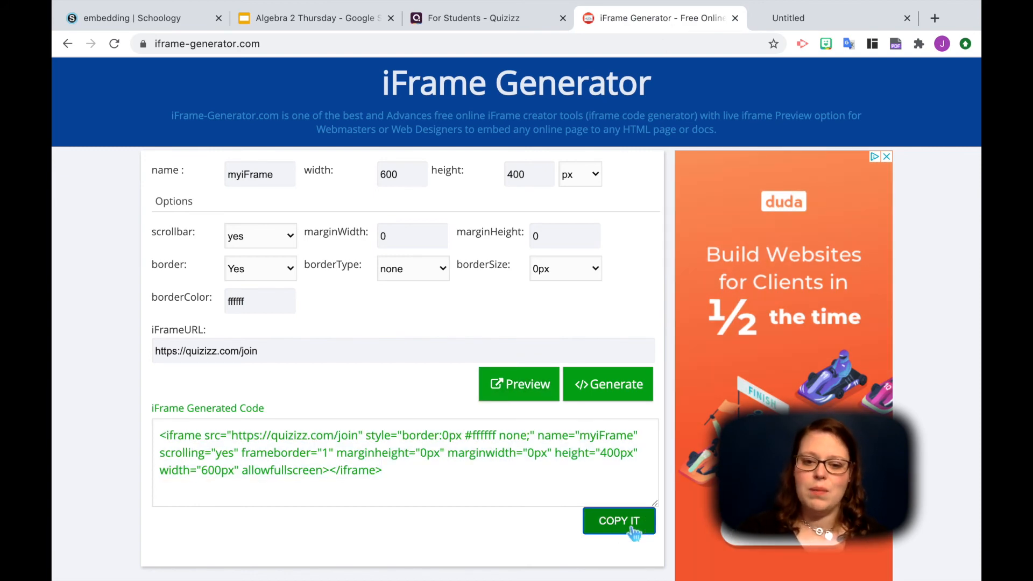
{"action": "left_click", "coordinate": [128, 19]}
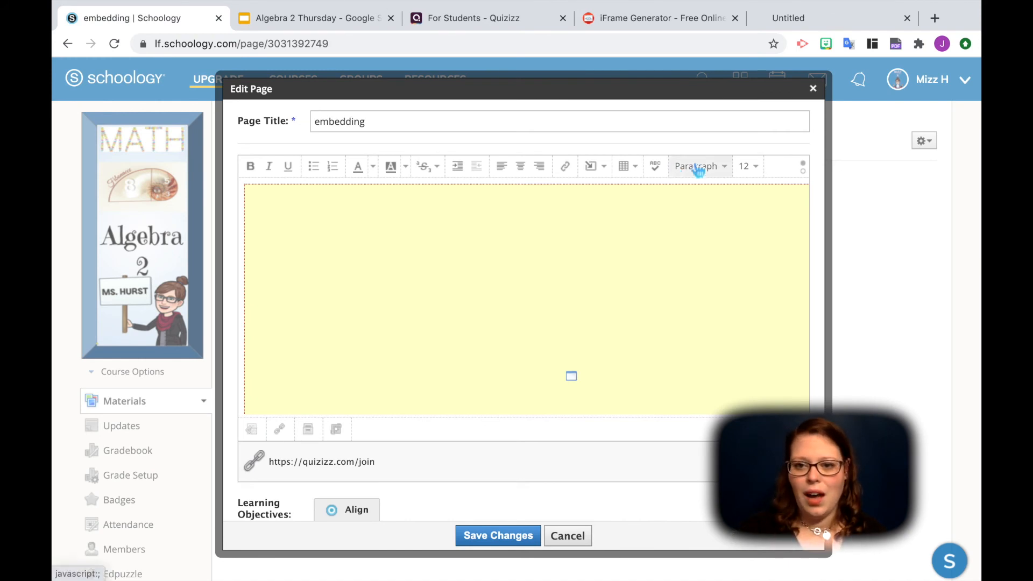
{"action": "left_click", "coordinate": [803, 171]}
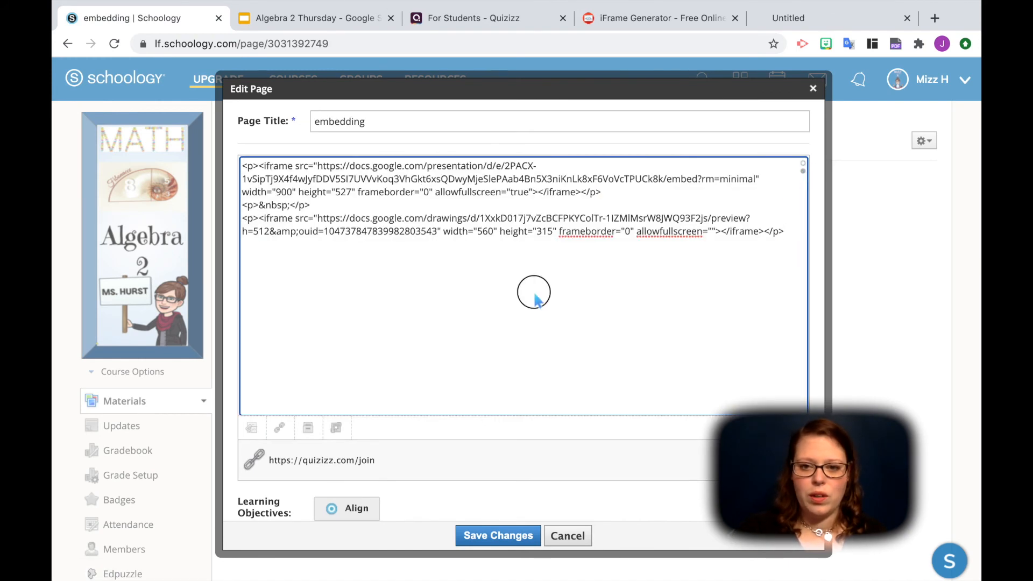
{"action": "key", "text": "Return"}
{"action": "key", "text": "Return"}
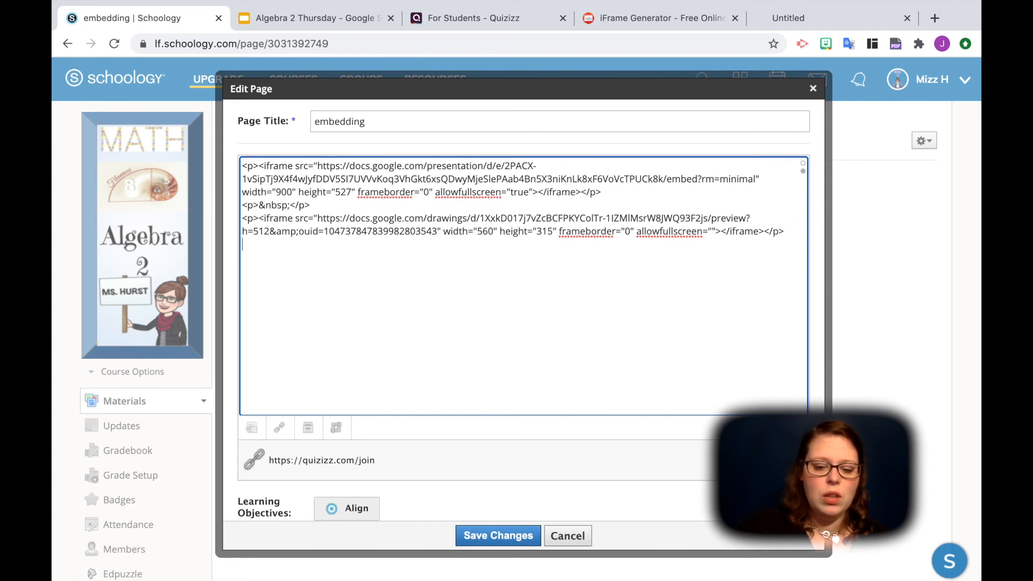
{"action": "key", "text": "ctrl+v"}
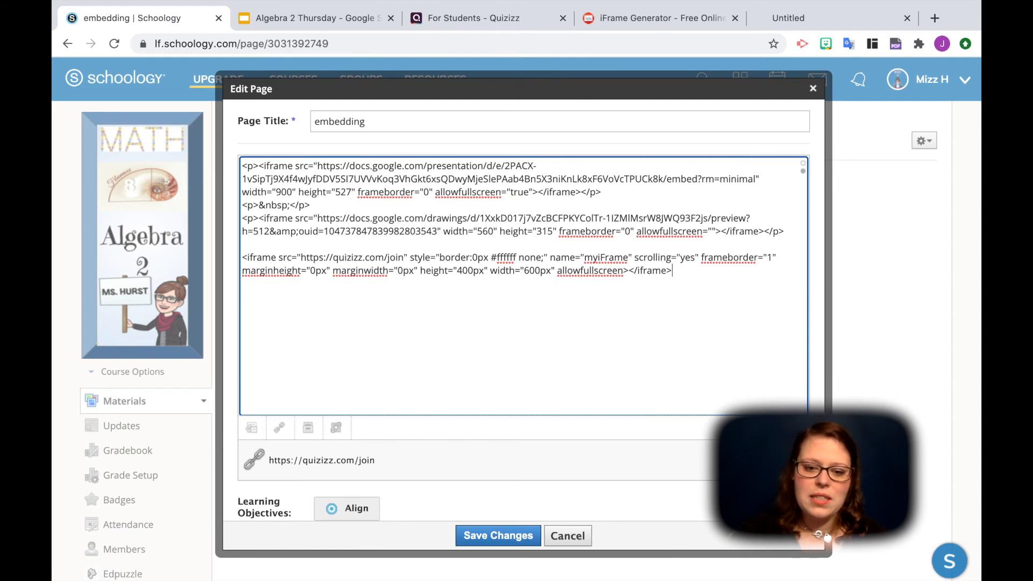
{"action": "left_click", "coordinate": [520, 535]}
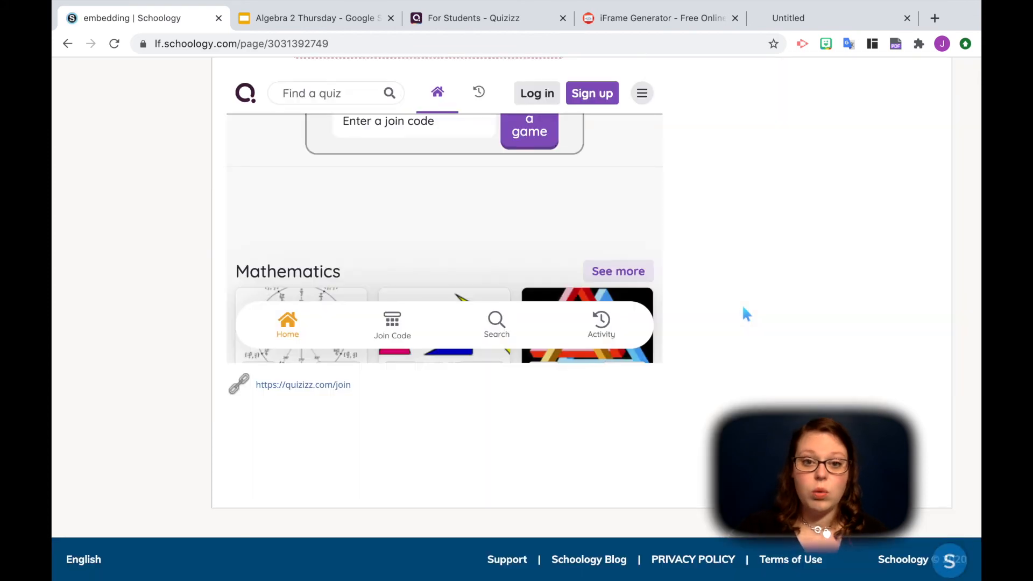
- Check the embedded Quizizz website on the saved Schoology page against the drawing above it and the attached link below
{"action": "scroll", "coordinate": [729, 306], "scroll_direction": "up", "scroll_amount": 2}
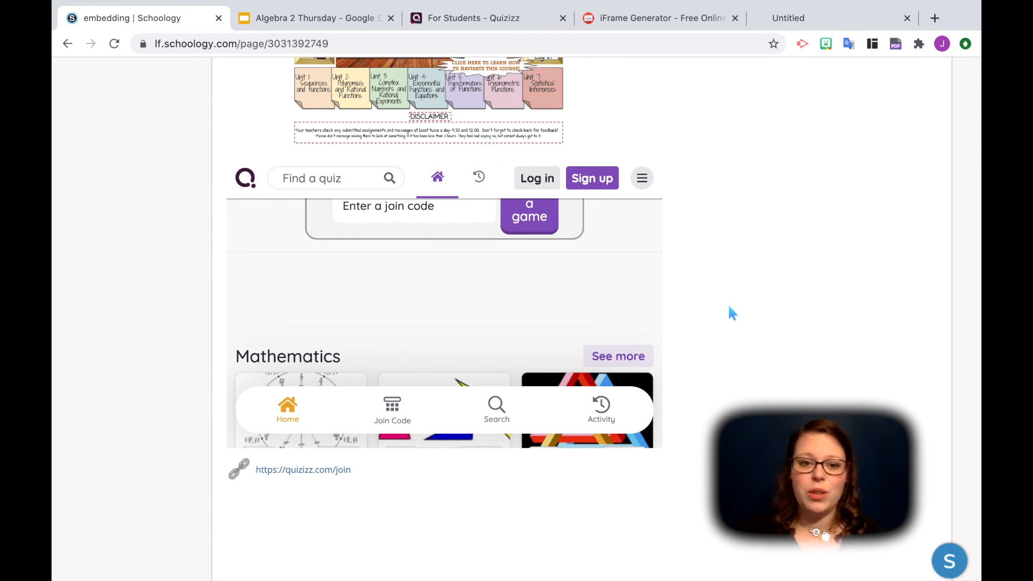
{"action": "scroll", "coordinate": [643, 321], "scroll_direction": "up", "scroll_amount": 1}
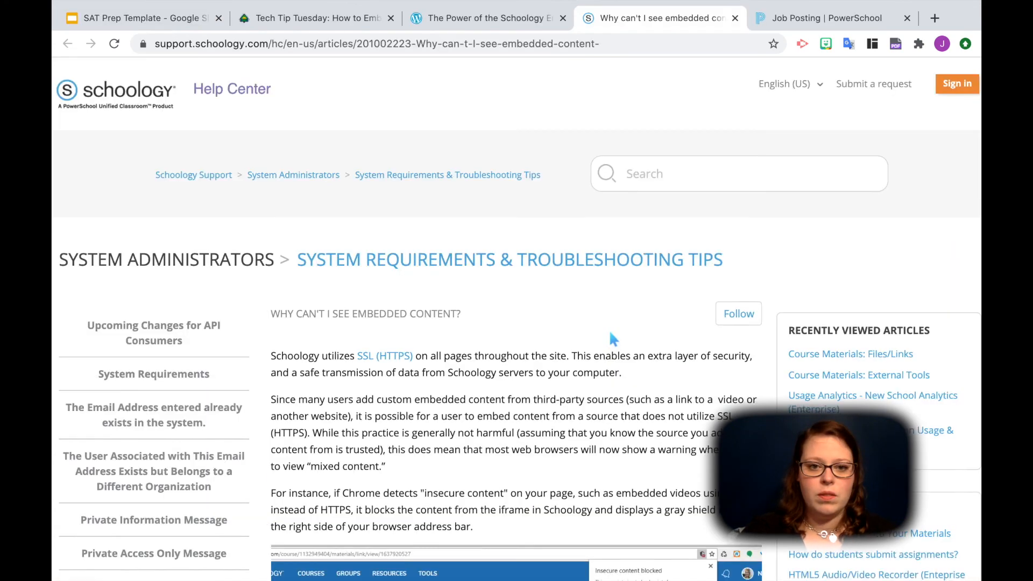
{"action": "scroll", "coordinate": [609, 330], "scroll_direction": "down", "scroll_amount": 3}
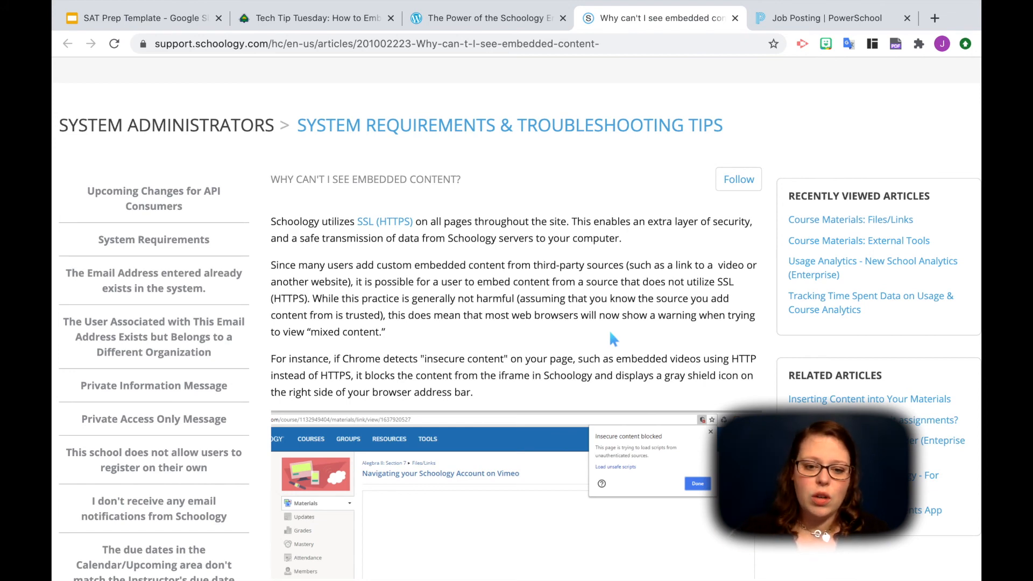
- Read the Schoology support article "Why can't I see embedded content?" on insecure content and how to prevent the message
{"action": "scroll", "coordinate": [609, 330], "scroll_direction": "down", "scroll_amount": 5}
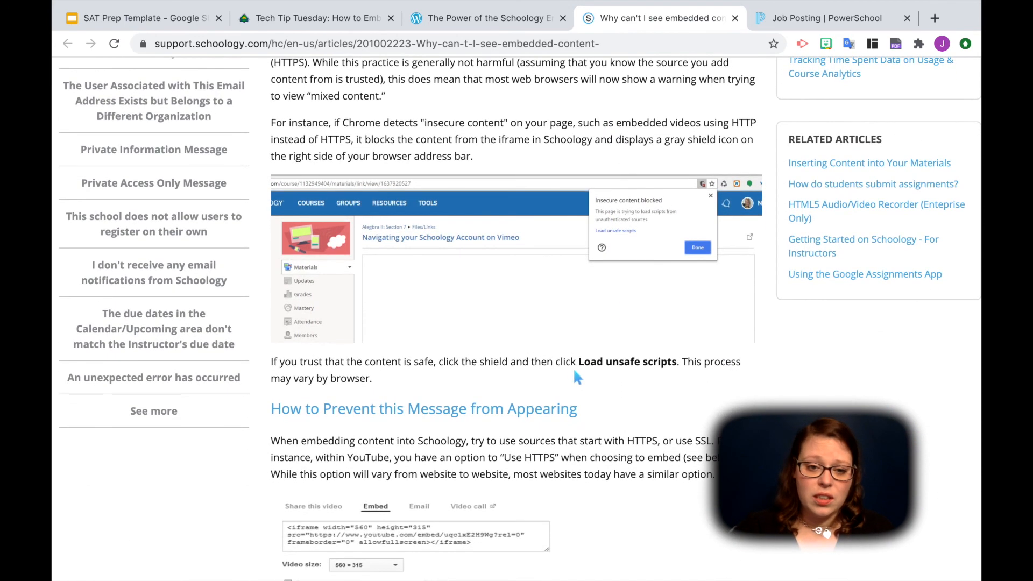
{"action": "scroll", "coordinate": [673, 346], "scroll_direction": "down", "scroll_amount": 4}
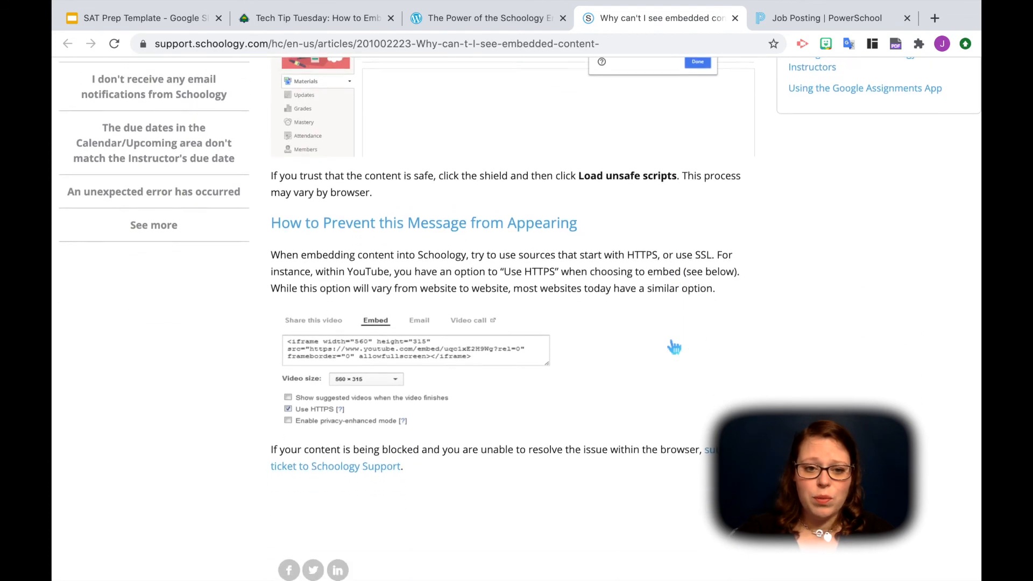
{"action": "scroll", "coordinate": [674, 347], "scroll_direction": "down", "scroll_amount": 1}
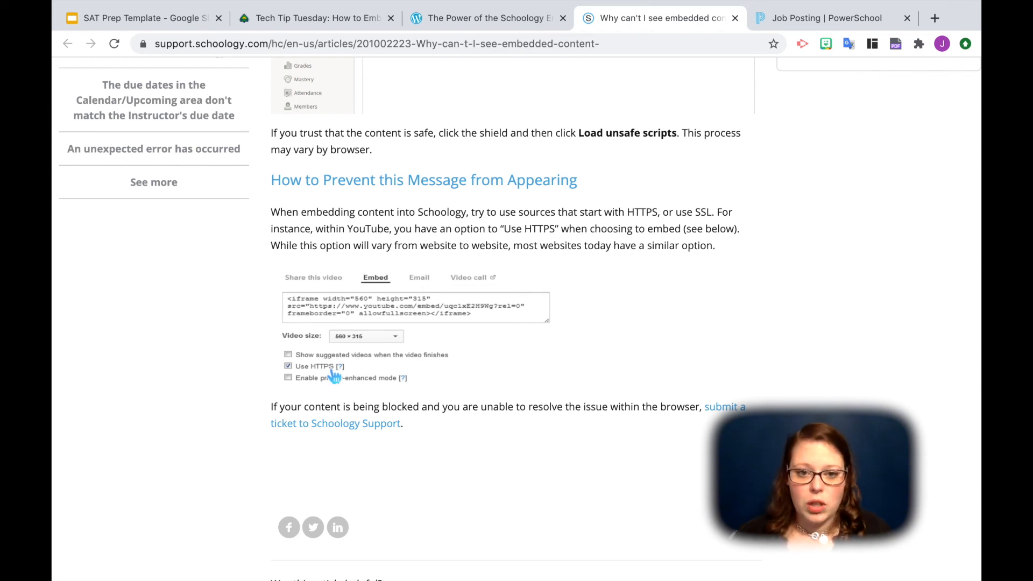
{"action": "scroll", "coordinate": [334, 375], "scroll_direction": "up", "scroll_amount": 3}
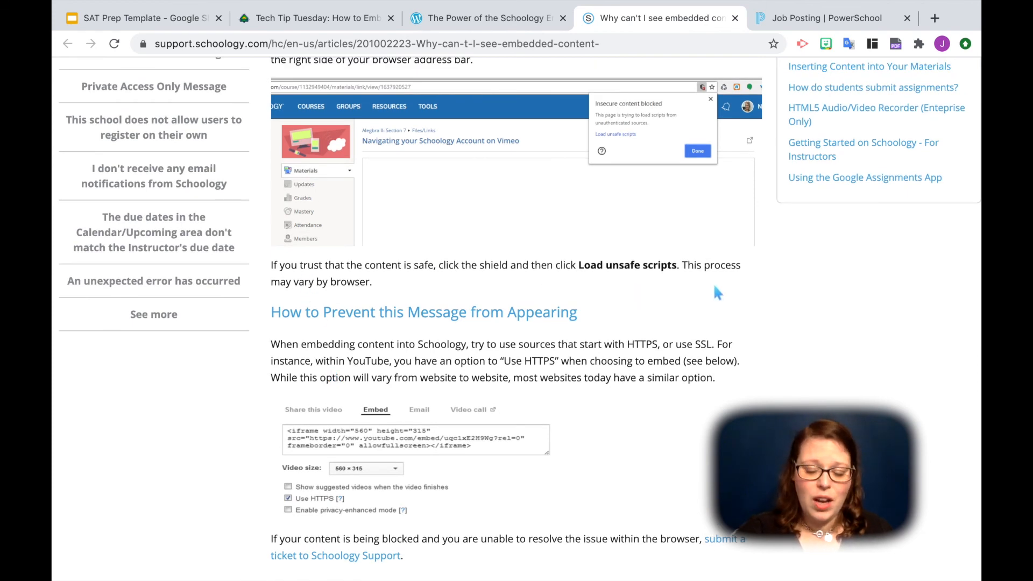
{"action": "scroll", "coordinate": [715, 287], "scroll_direction": "up", "scroll_amount": 3}
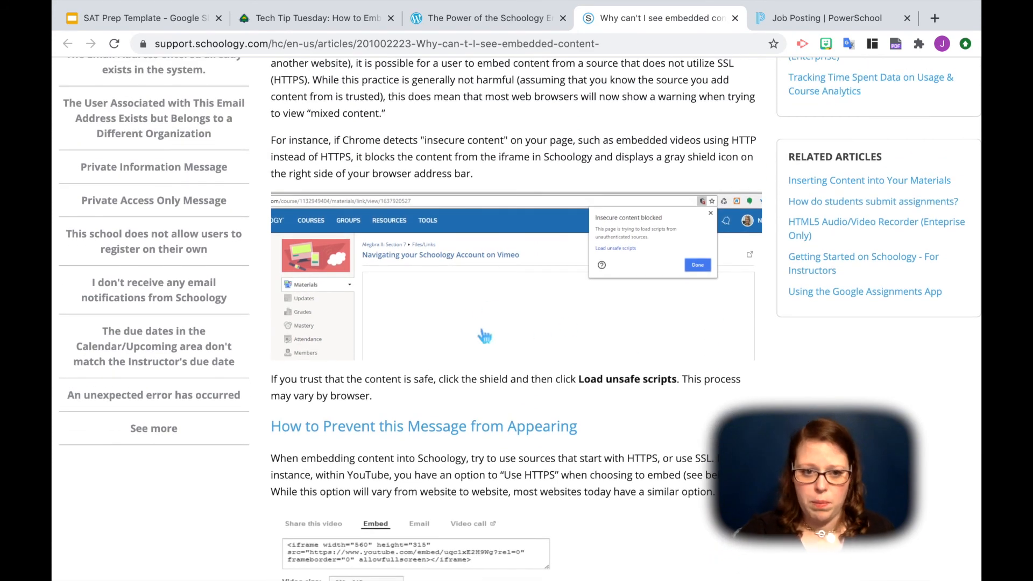
{"action": "scroll", "coordinate": [557, 282], "scroll_direction": "up", "scroll_amount": 1}
{"action": "scroll", "coordinate": [558, 282], "scroll_direction": "up", "scroll_amount": 3}
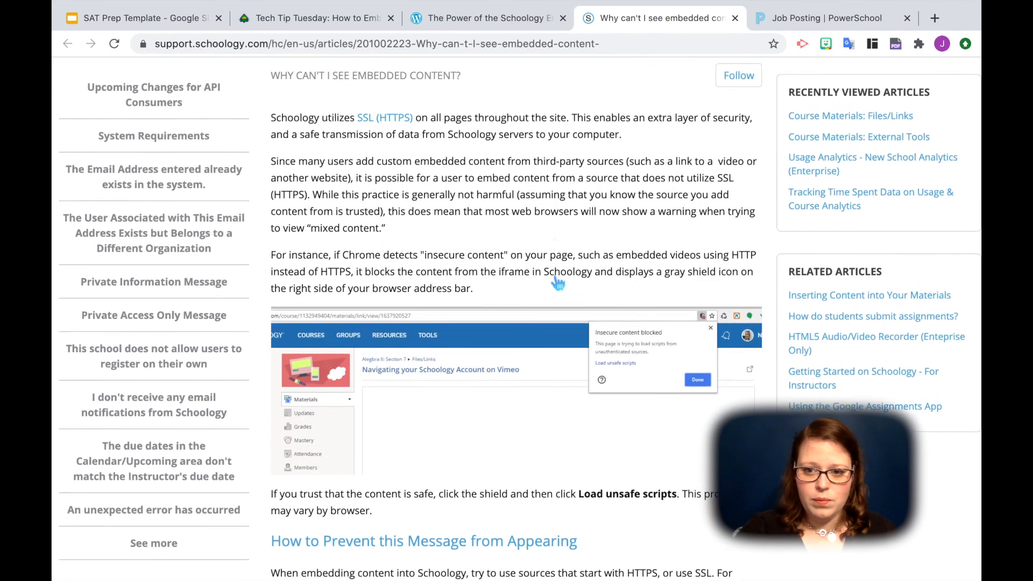